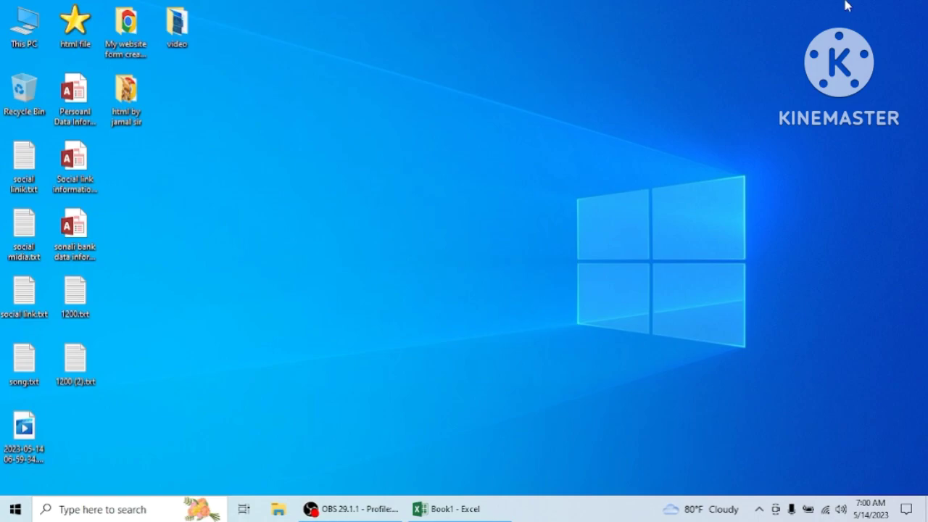
Switch to the Book1 workbook in Excel and look over the existing table in A1:D6
left_click(443, 508)
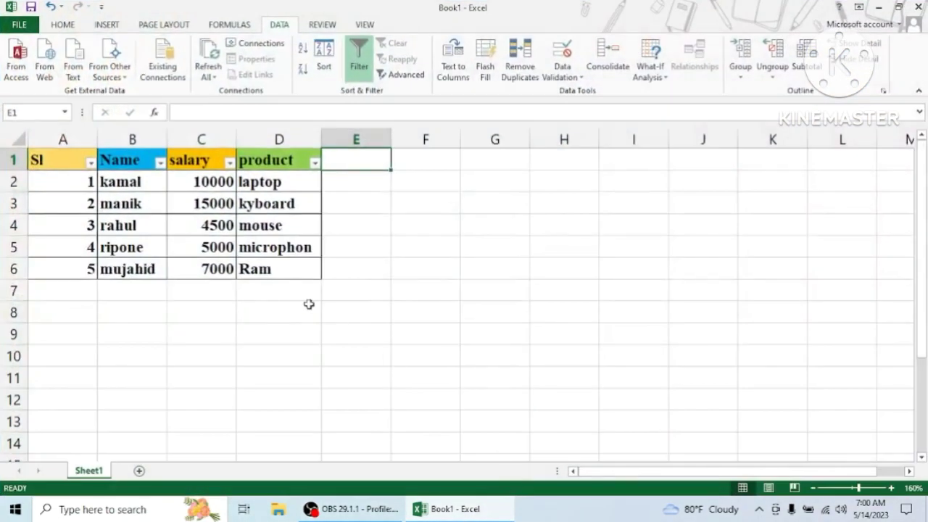
left_click_drag(34, 155, 300, 268)
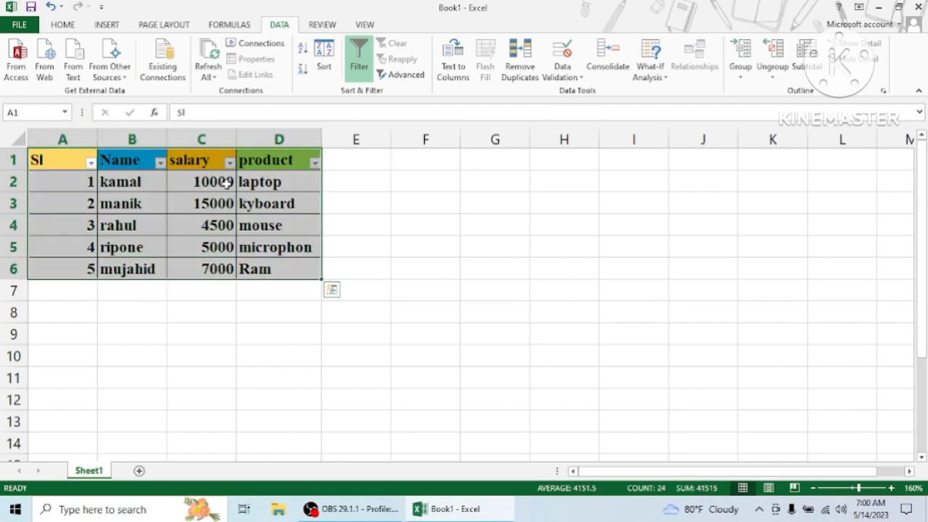
left_click(372, 160)
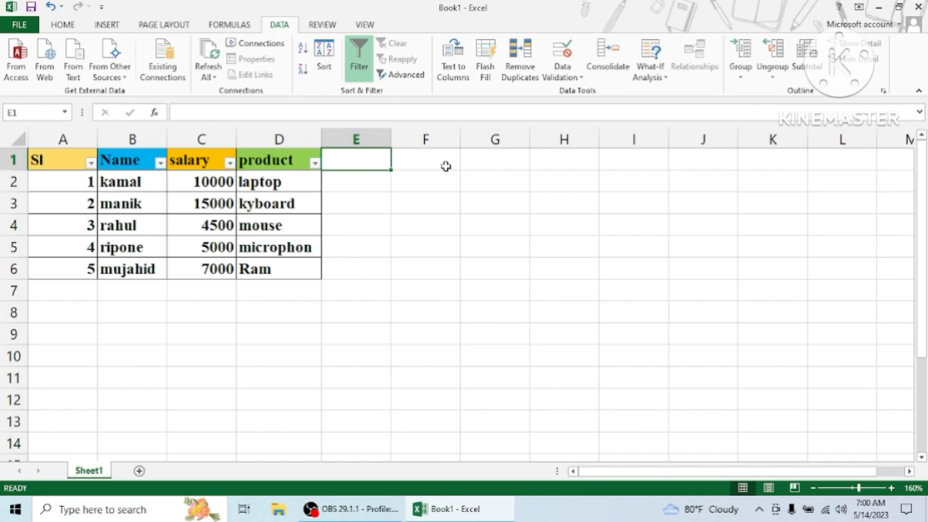
Enter the header Sl in cell F1, leaving column E empty beside the existing table
left_click(49, 160)
left_click(373, 162)
key("Right")
type("sl")
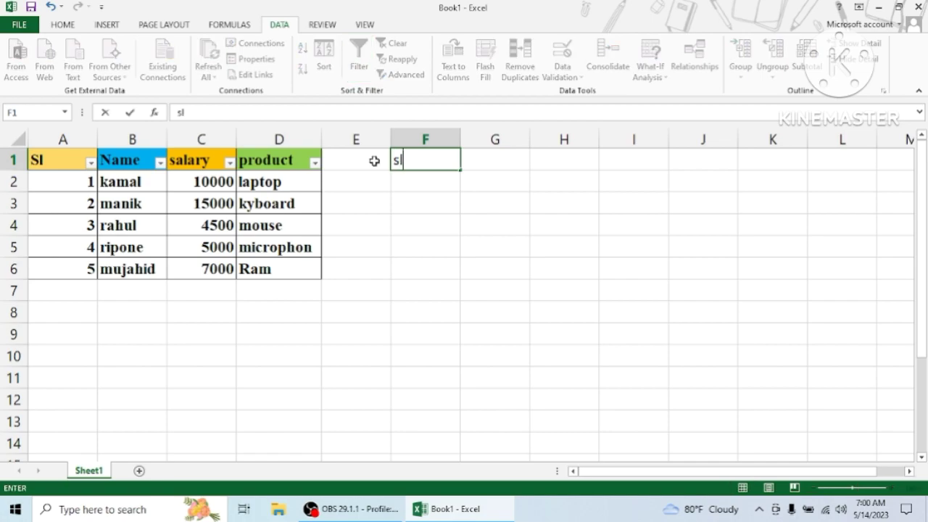
key("BackSpace")
key("BackSpace")
type("S")
type("l")
key("Tab")
key("Tab")
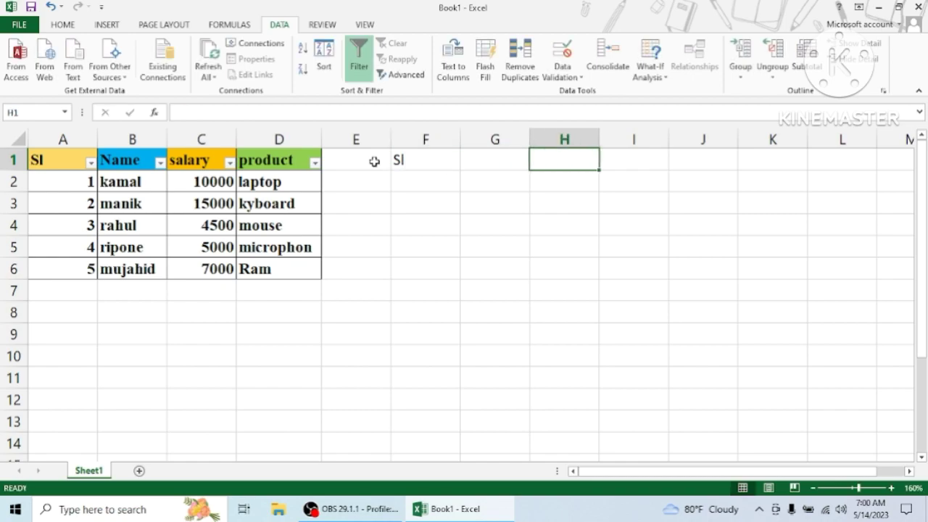
Enter the headers name, salary and product in cells G1, H1 and I1
left_click(508, 165)
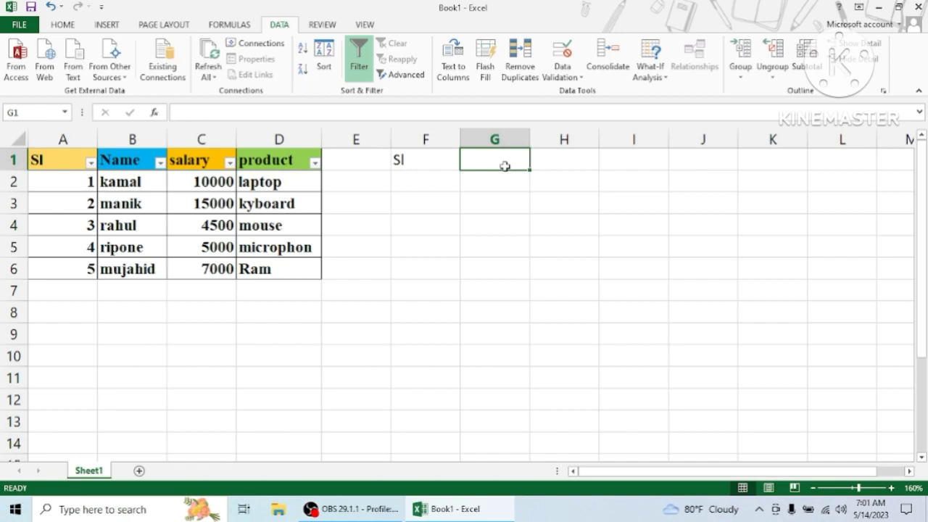
type("name")
key("Tab")
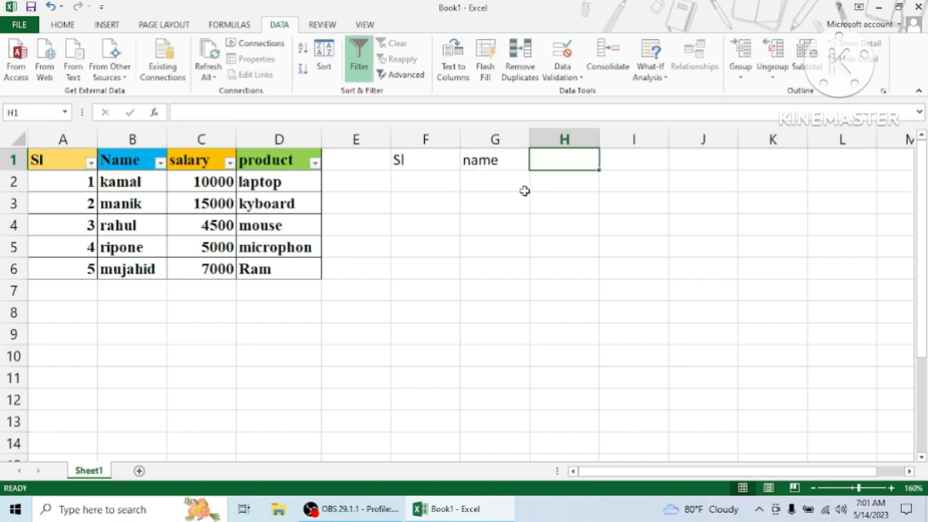
type("salary")
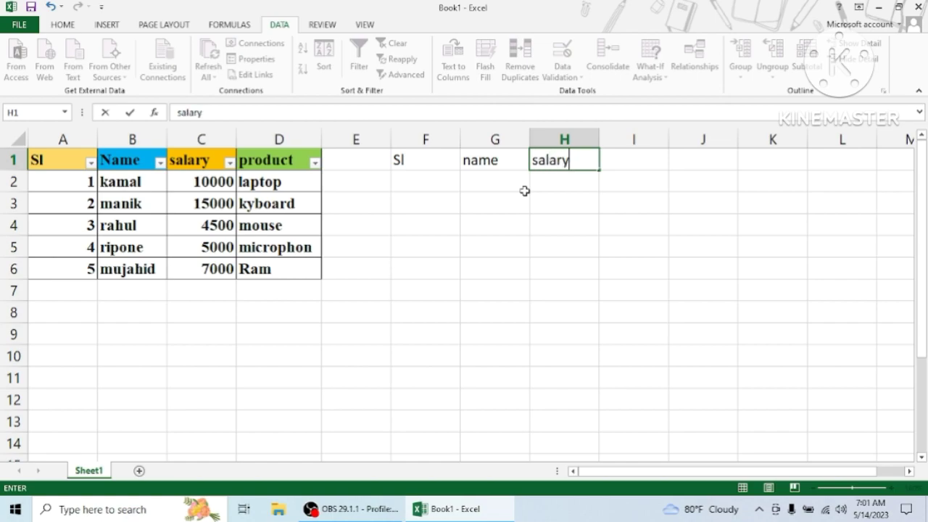
key("Tab")
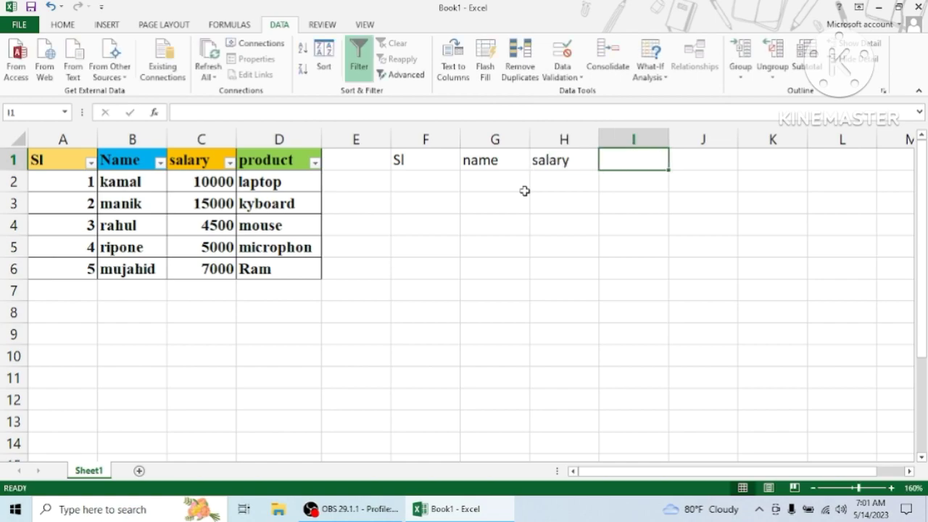
type("product")
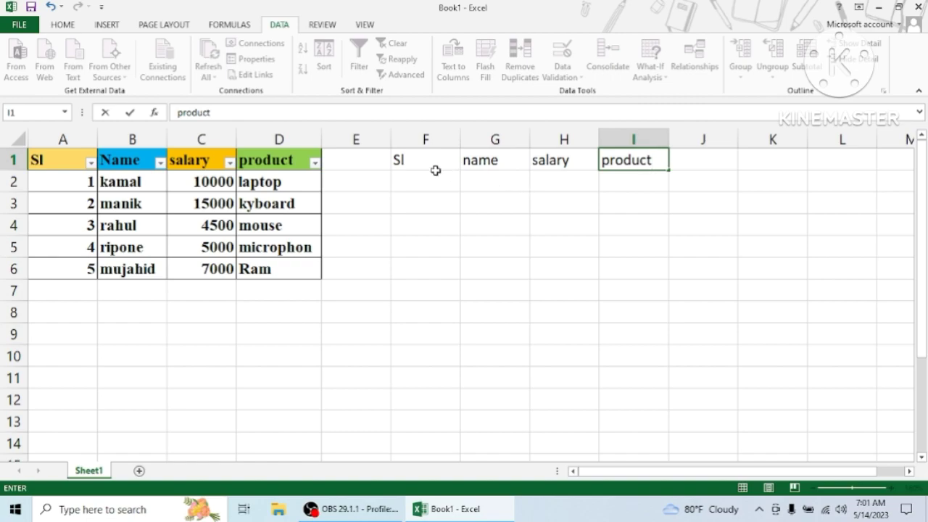
left_click_drag(400, 161, 646, 159)
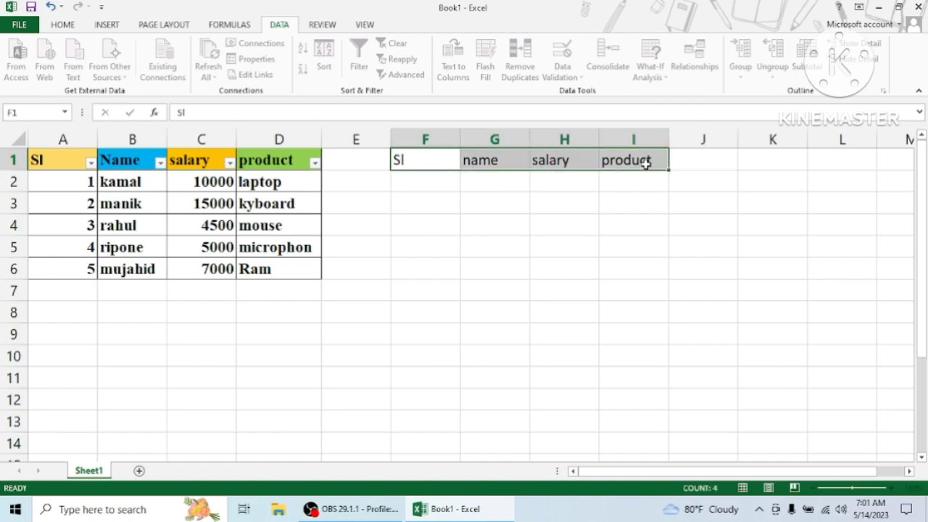
Fill the Sl header cell F1 with orange and the name header cell G1 with light blue
left_click(423, 156)
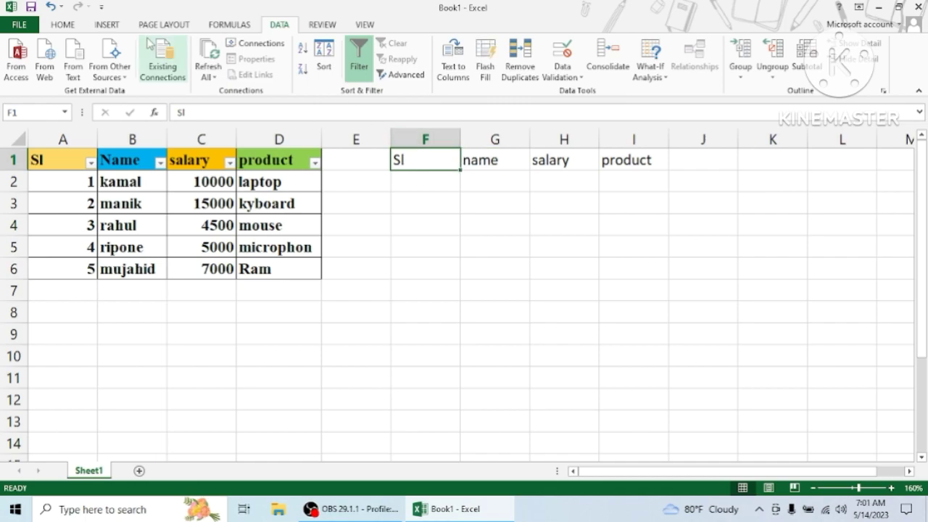
left_click(65, 26)
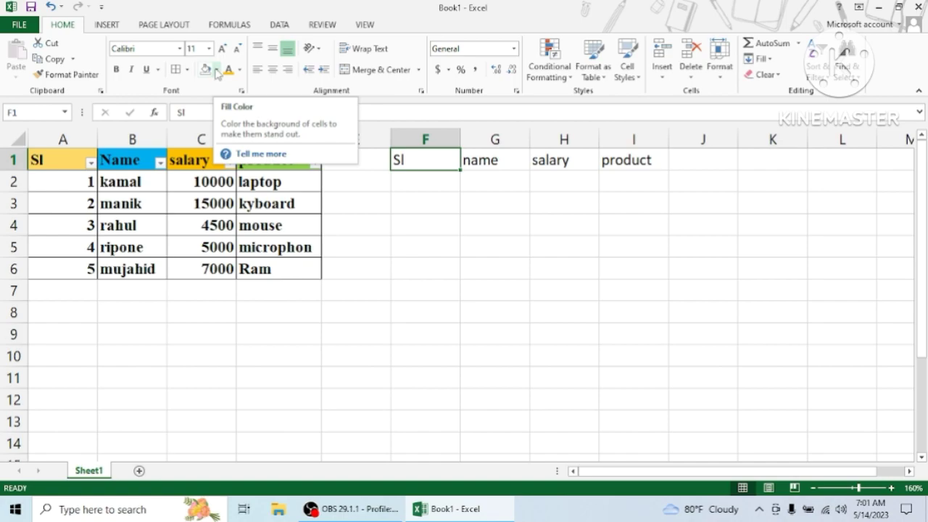
left_click(216, 70)
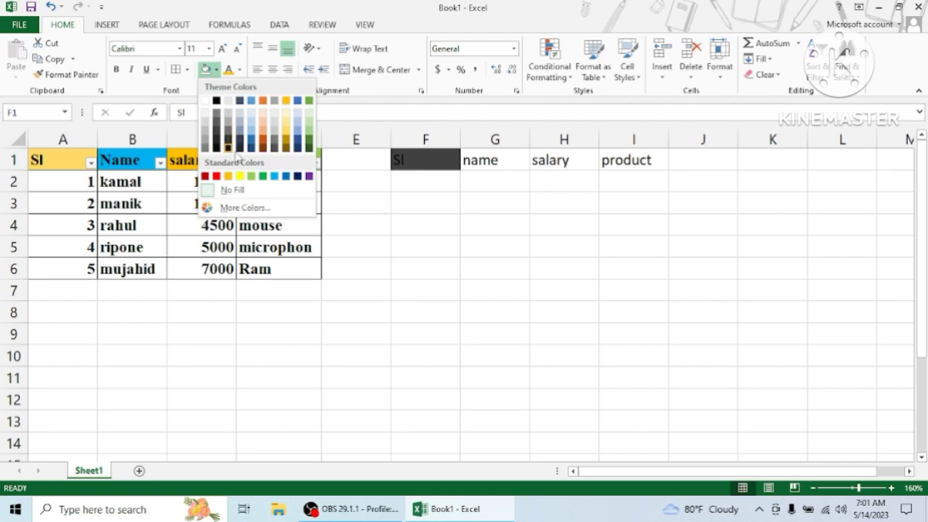
left_click(228, 177)
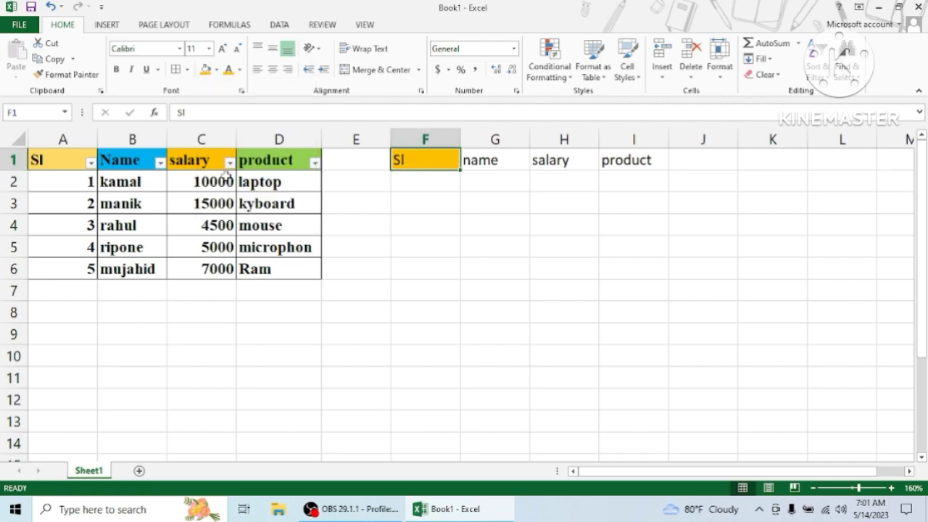
left_click(492, 161)
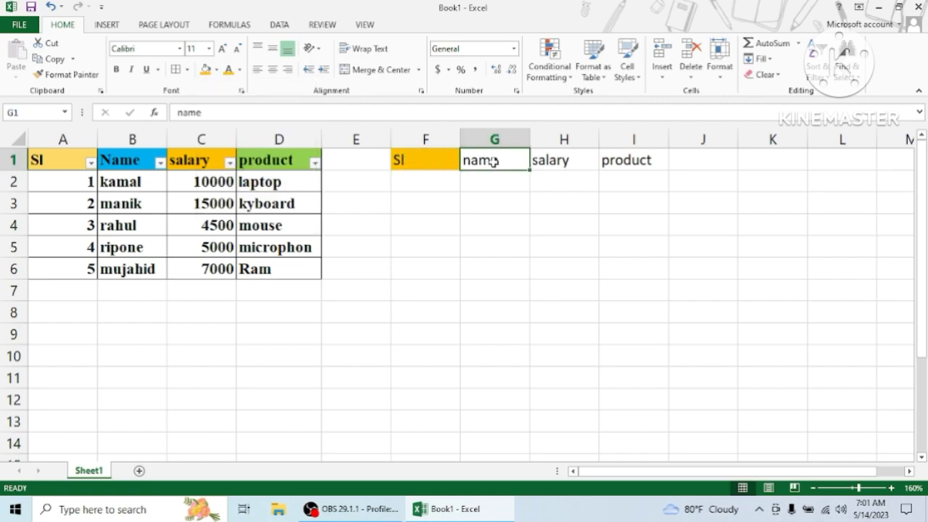
left_click(216, 71)
left_click(274, 177)
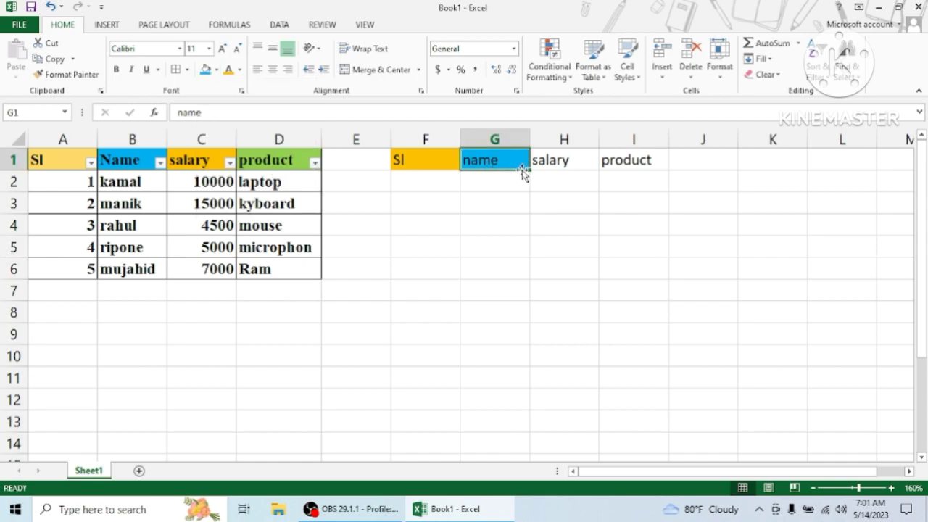
Fill the salary header cell H1 with light green and the product header cell I1 with red
left_click(540, 164)
left_click(216, 70)
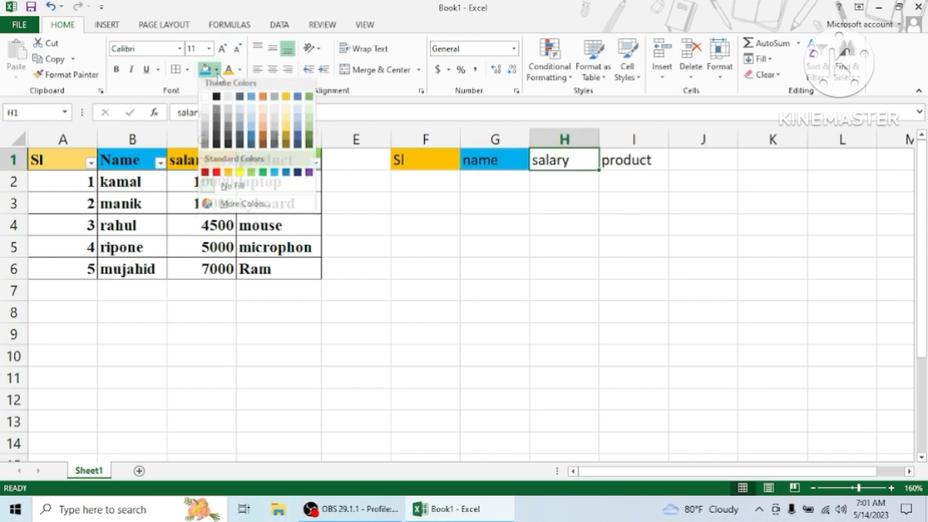
left_click(251, 176)
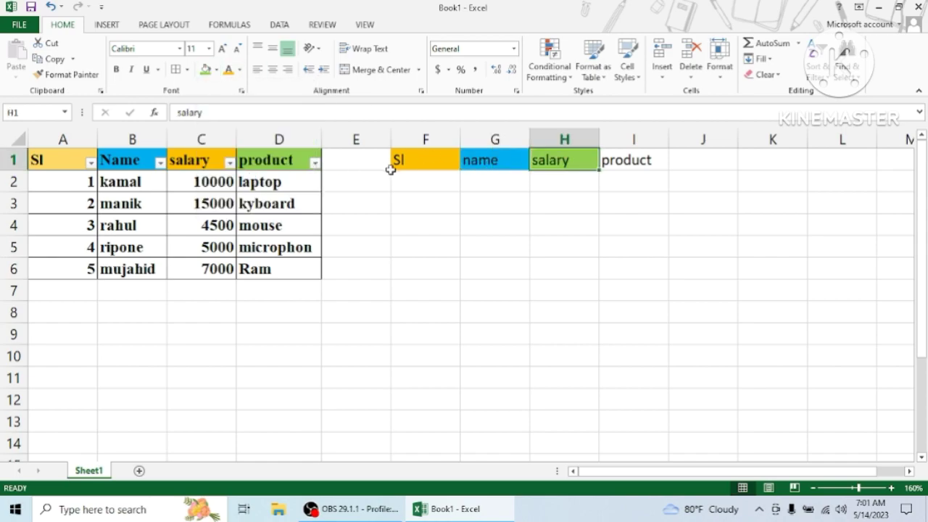
left_click(628, 161)
left_click(216, 71)
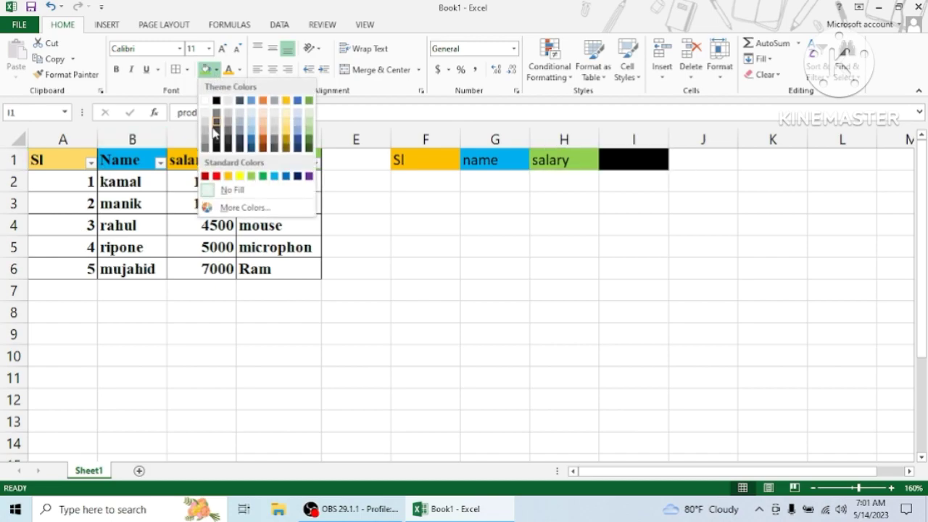
left_click(216, 176)
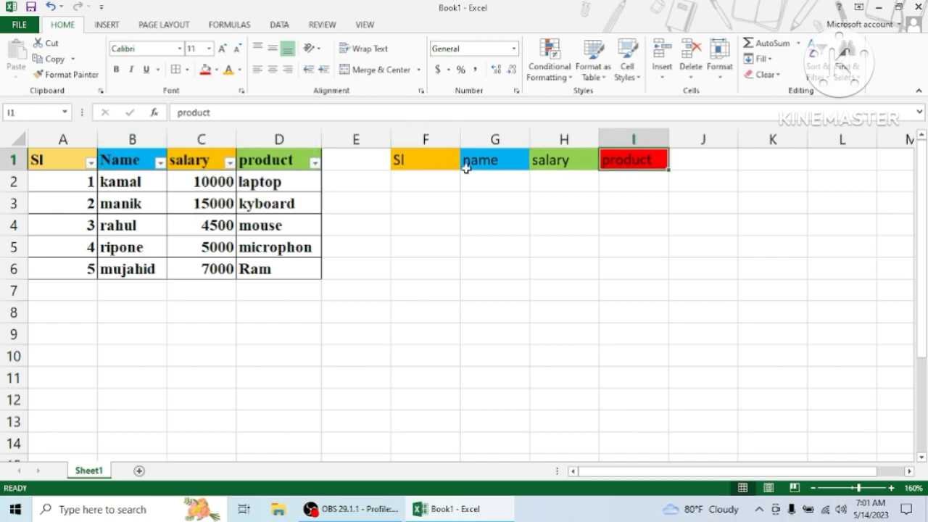
Enter the serial numbers 1, 2, 3 and 5 down cells F2 to F5
left_click(413, 185)
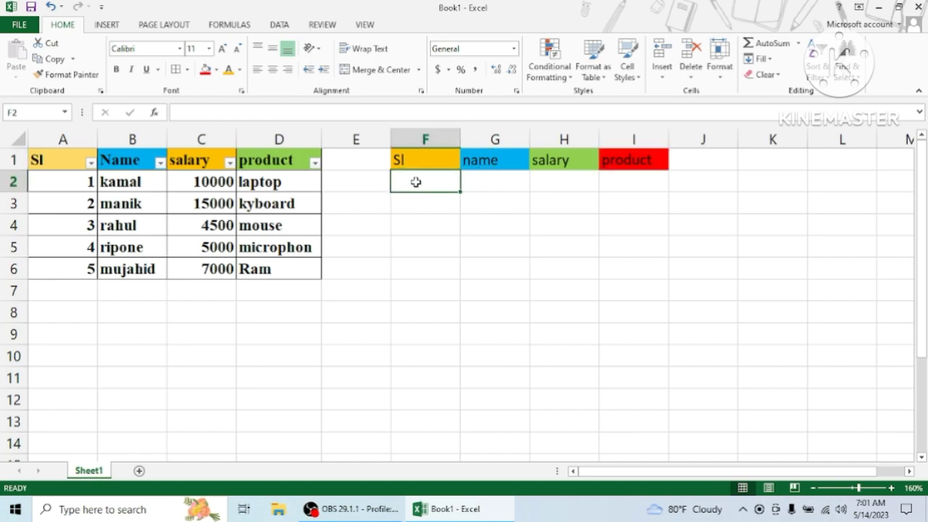
type("1")
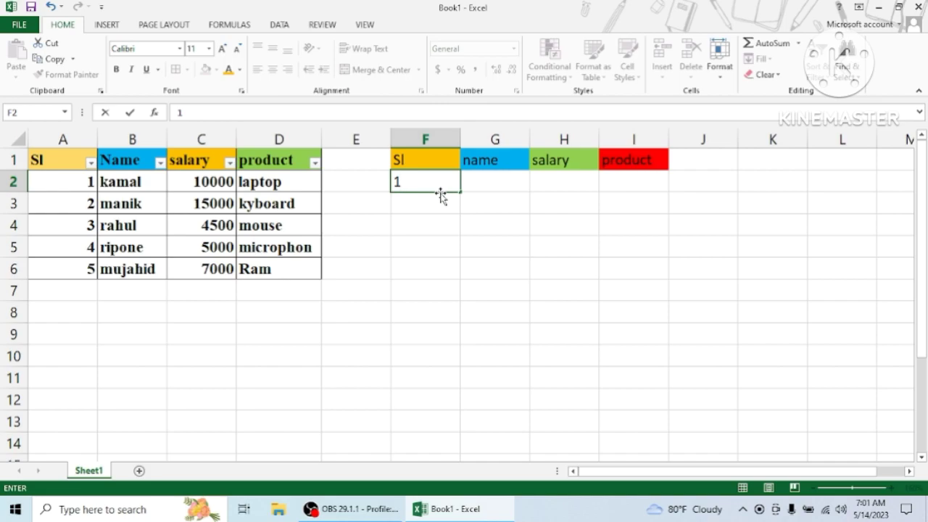
key("Return")
type("2")
key("Return")
type("3")
key("Return")
type("5")
key("Return")
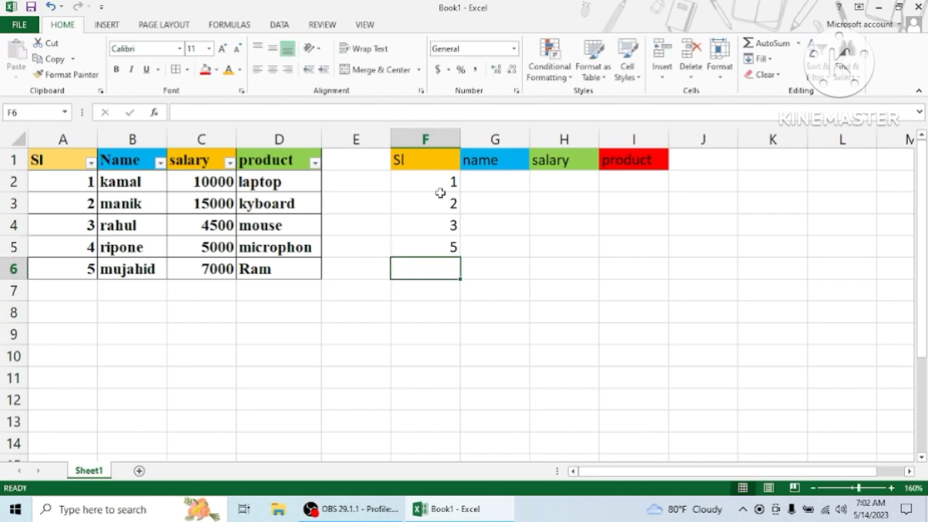
Correct the serial number in F5 to 4 and enter 5 in F6
left_click(435, 245)
key("BackSpace")
type("4")
key("Return")
type("5")
Fill the name column from G2 to G6 with the five people's first names
left_click(498, 185)
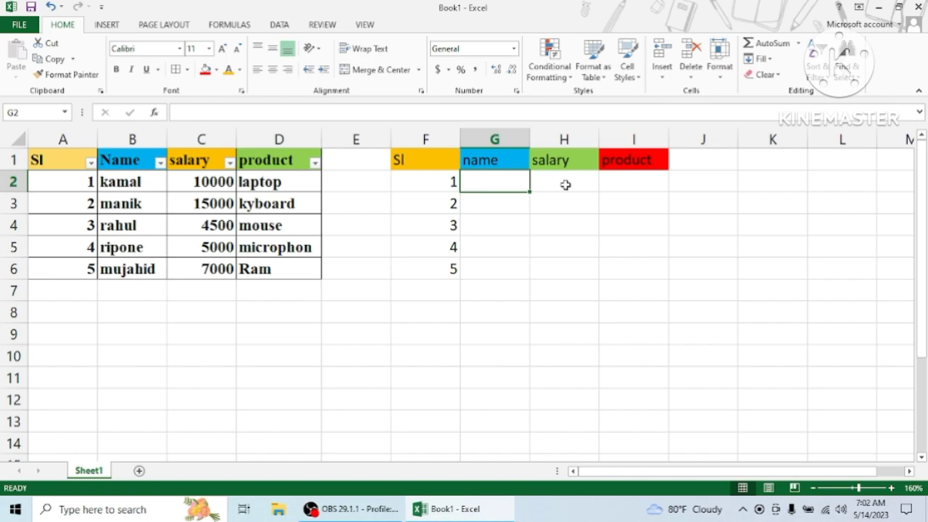
type("kamal")
key("Return")
type("mujahid")
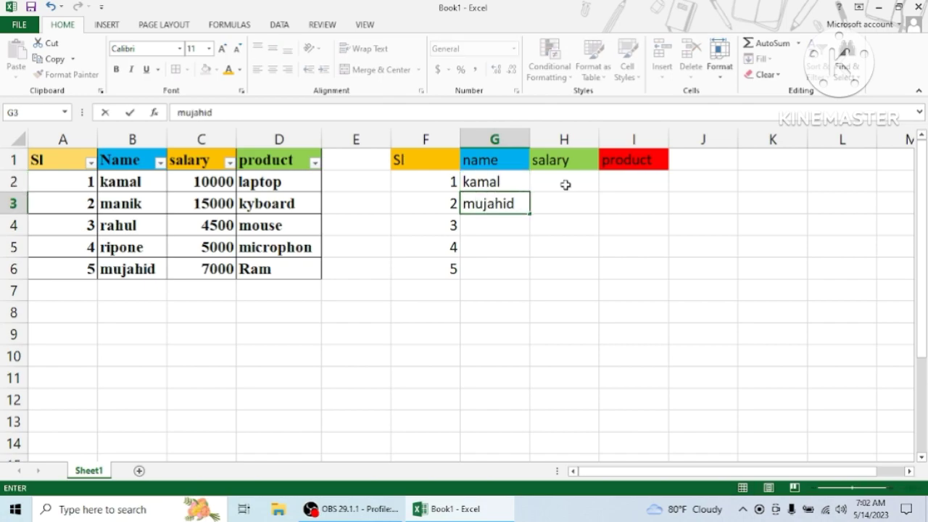
key("Return")
type("emon")
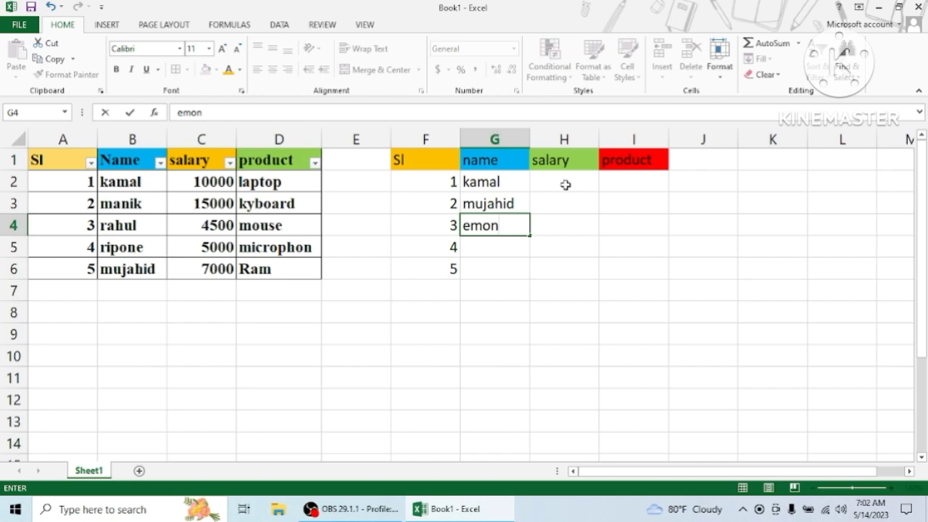
key("Return")
type("rahu")
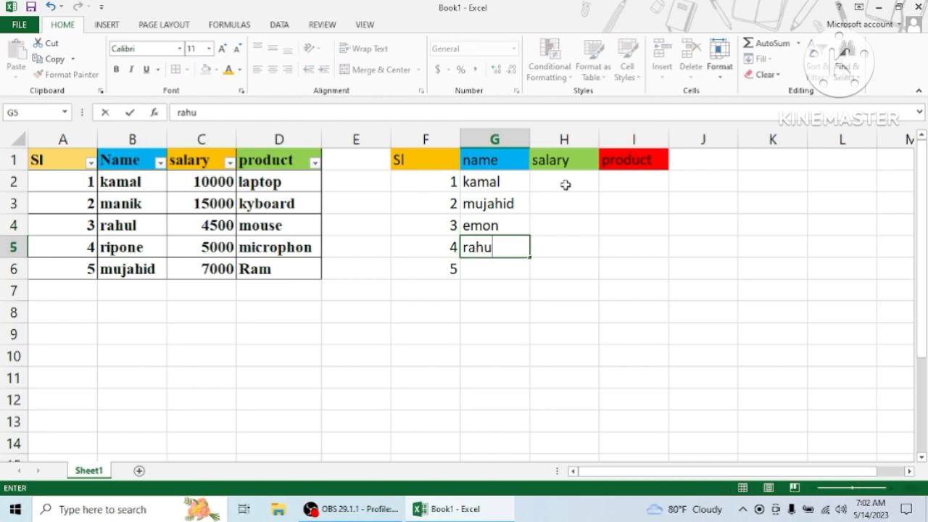
type("l")
key("Return")
type("i")
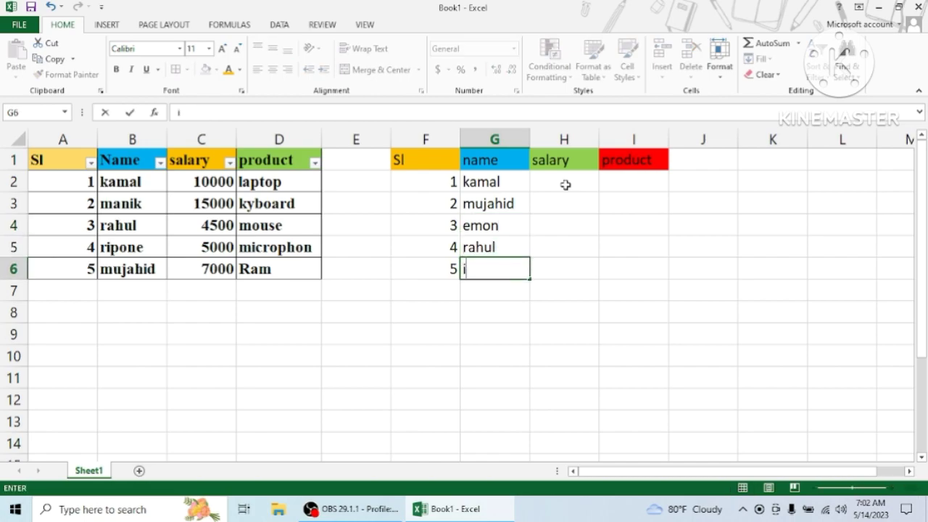
type("qbal")
Enter the salary 10000 in H2 and the product laptop in I2 for the first record
left_click(564, 186)
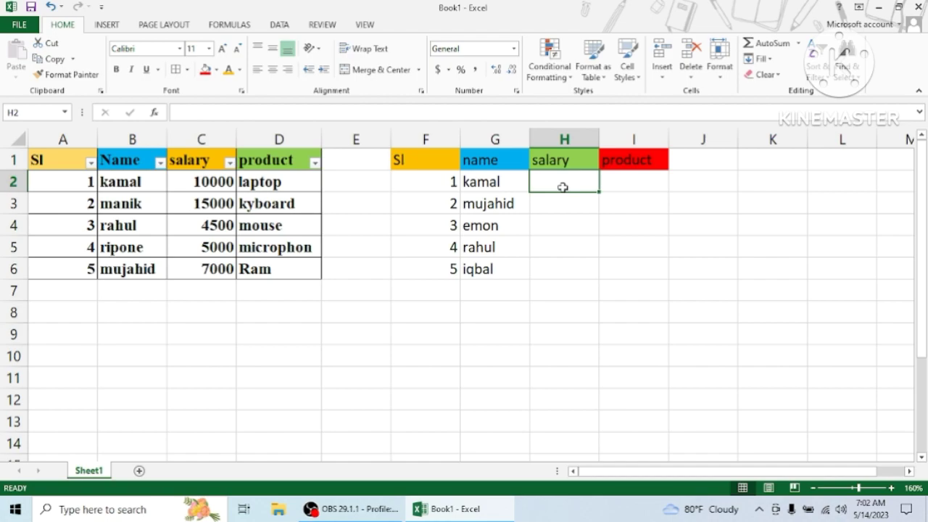
type("10000")
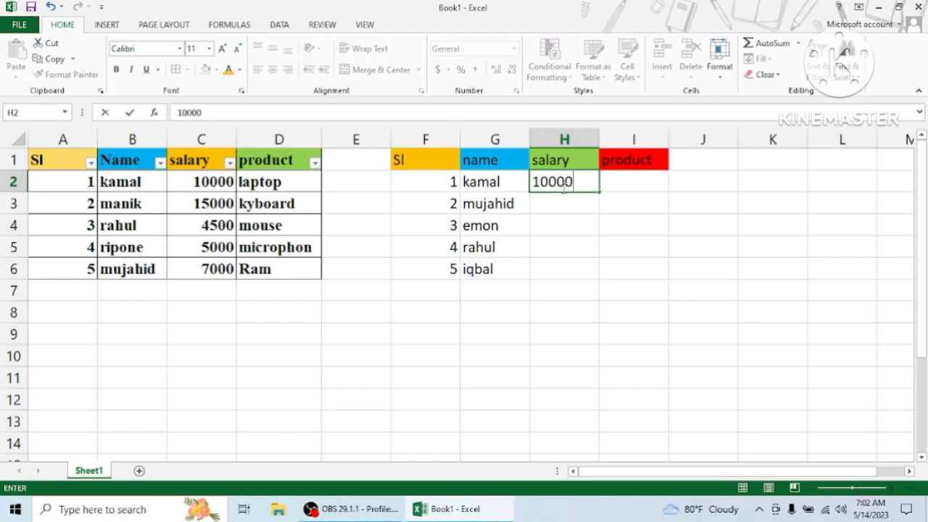
key("Tab")
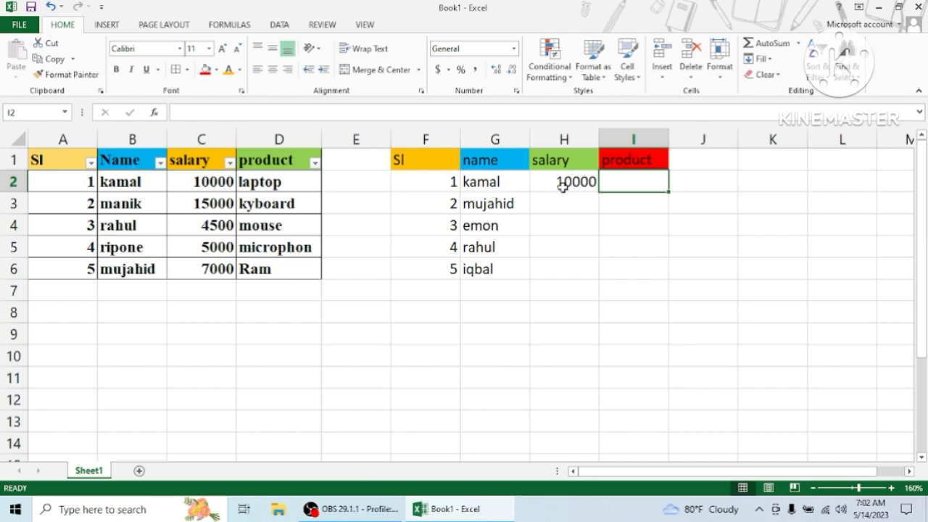
type("la")
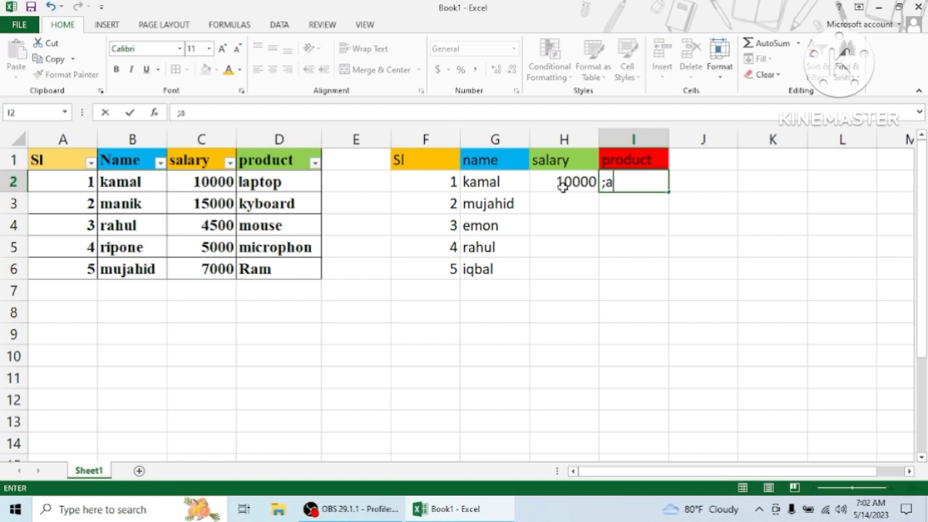
key("BackSpace")
key("BackSpace")
type("laptop")
key("Return")
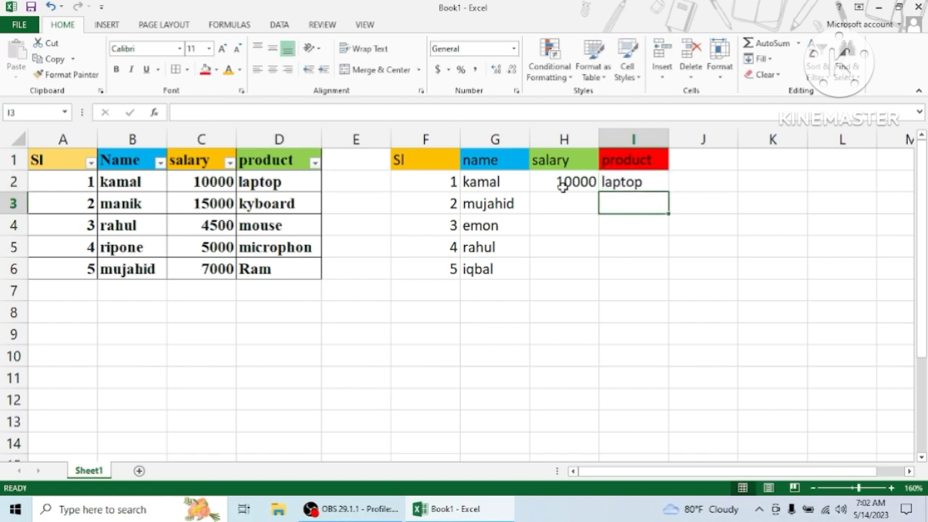
Fill the remaining salaries in H3 to H6 with 15000, 4500, 5000 and 7000
left_click(562, 204)
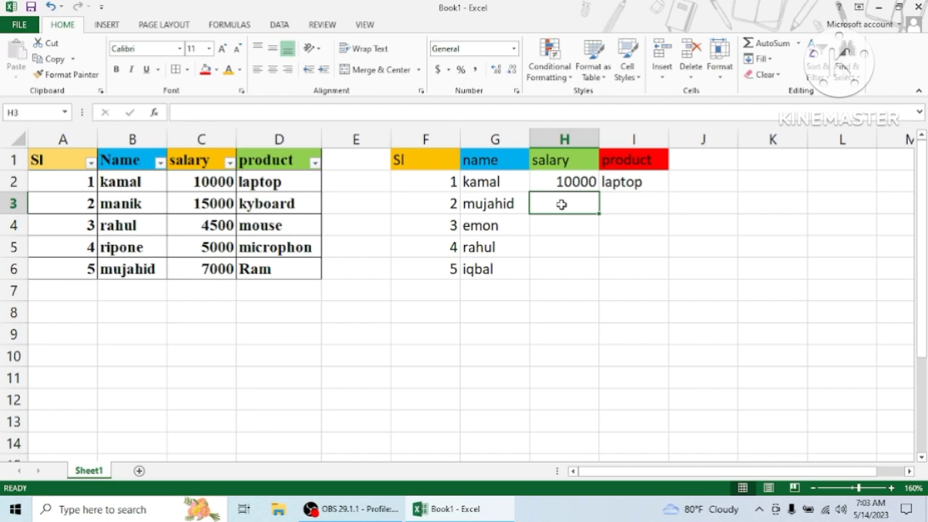
type("15000")
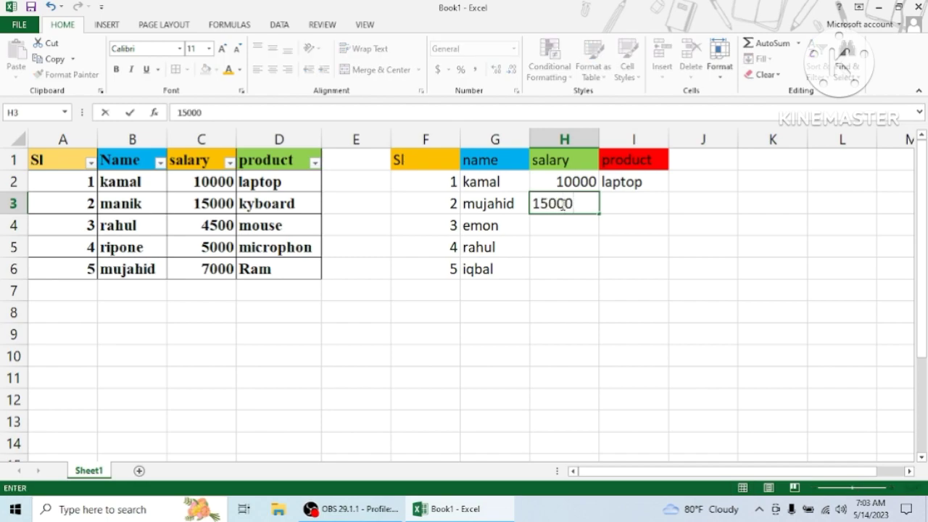
key("Return")
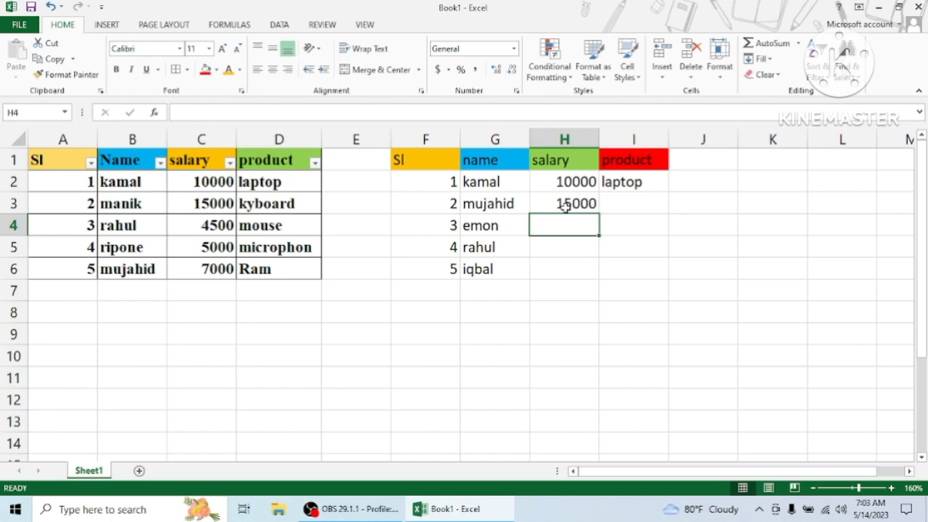
type("4500")
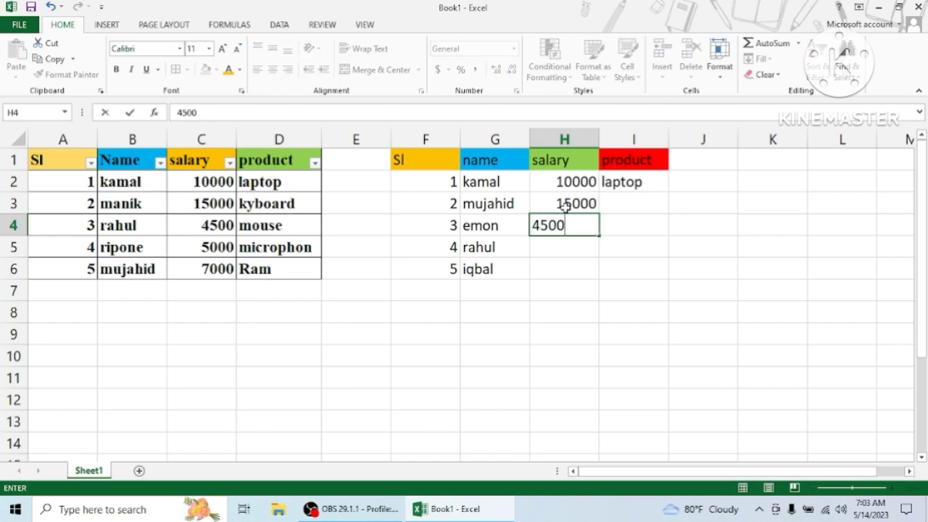
key("Return")
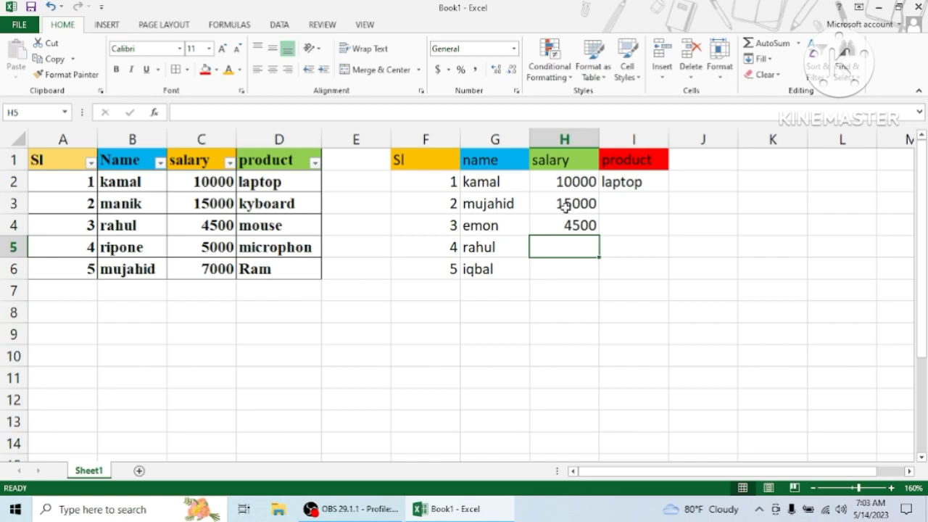
type("5000")
key("Return")
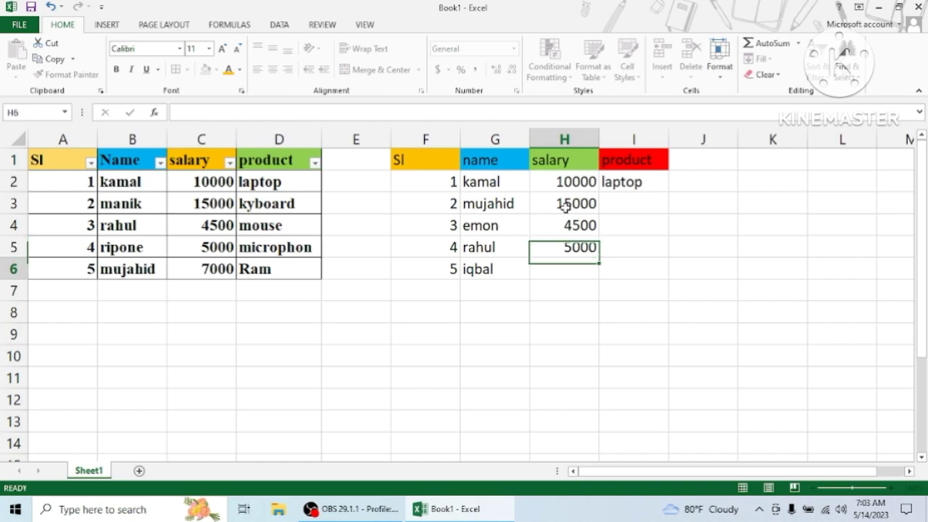
type("7000")
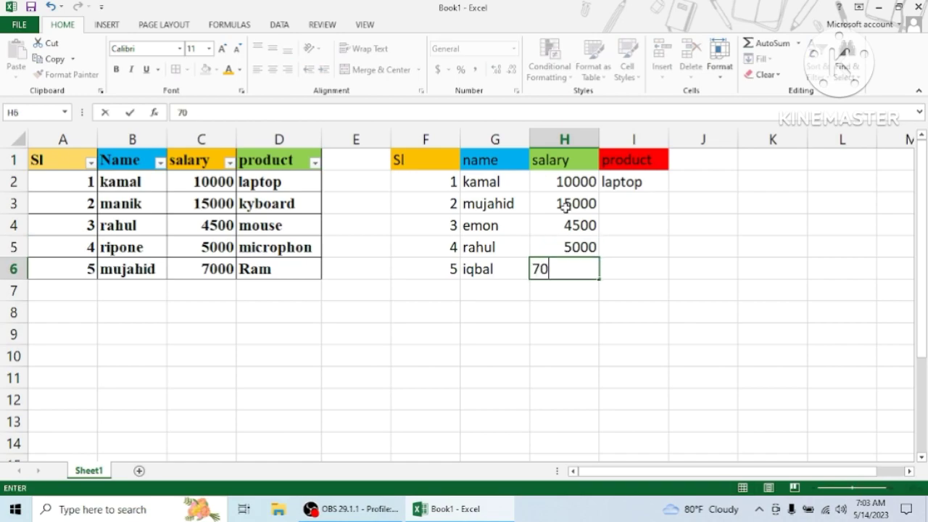
key("Tab")
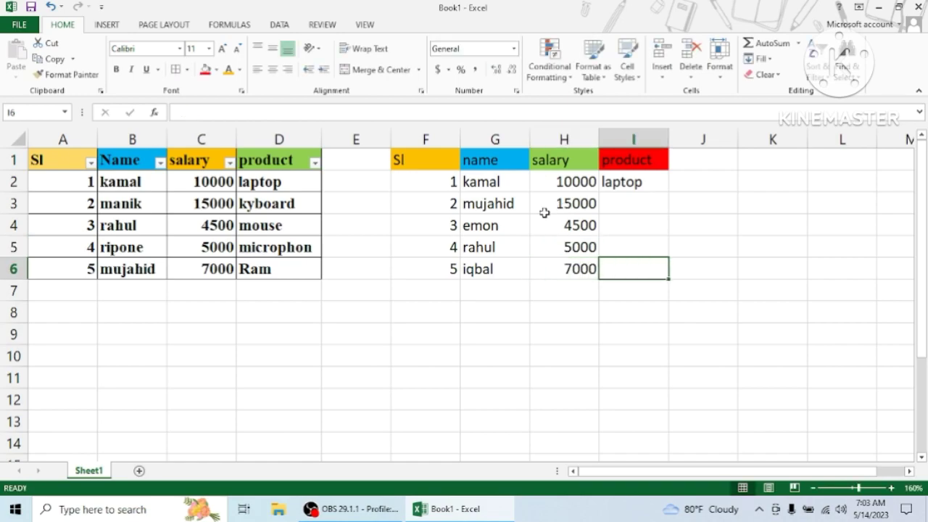
Fill the remaining products in I3 to I6 with kyboard, mouse, microphon and ram
left_click(641, 203)
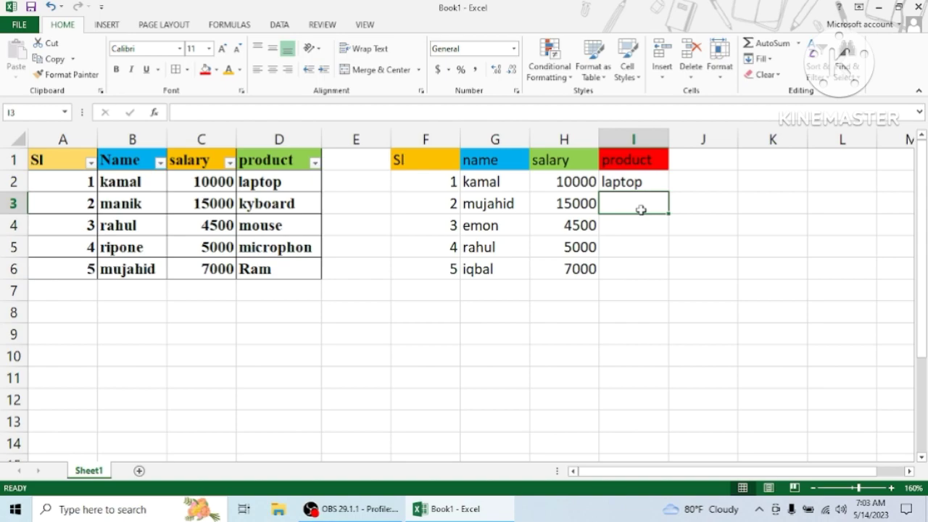
type("ky")
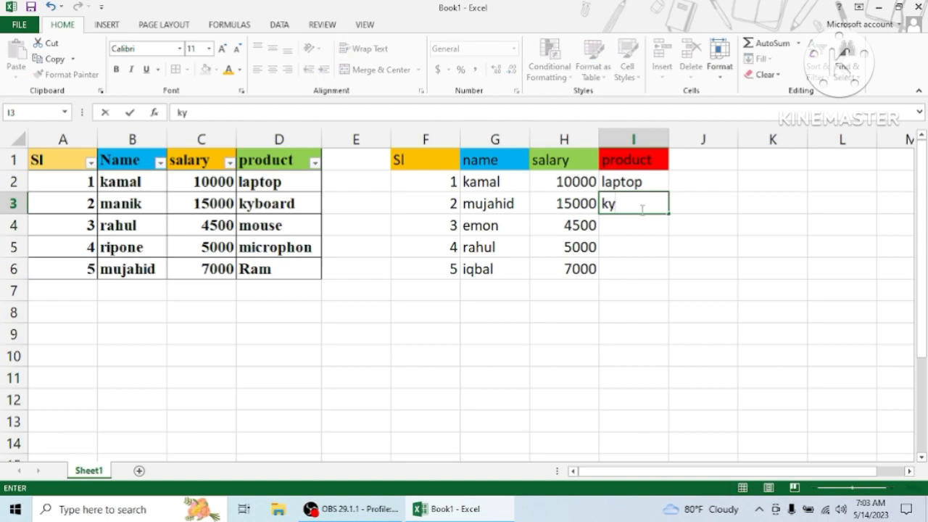
type("board")
key("Return")
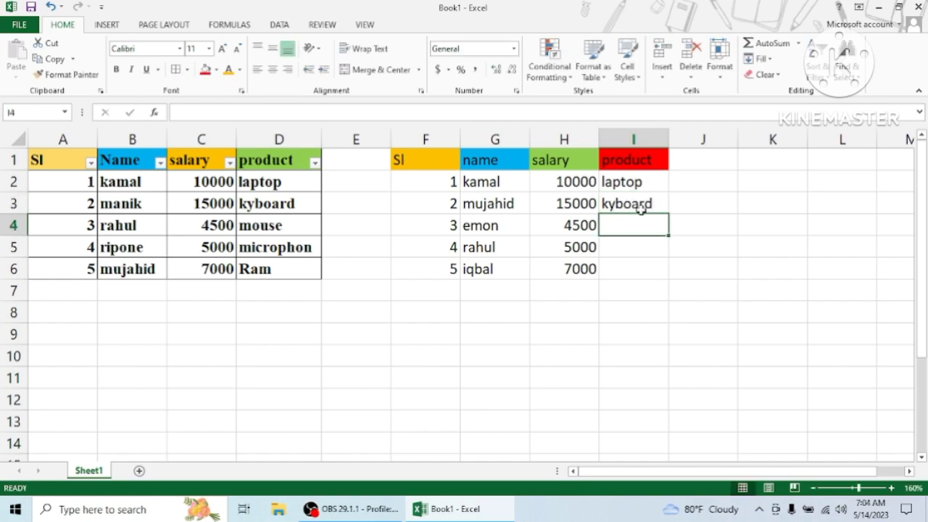
type("mouse")
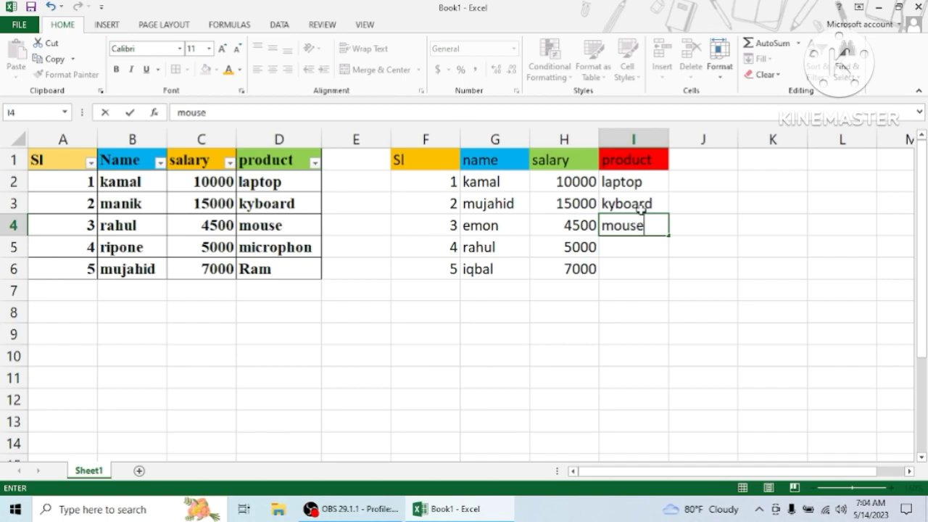
key("Return")
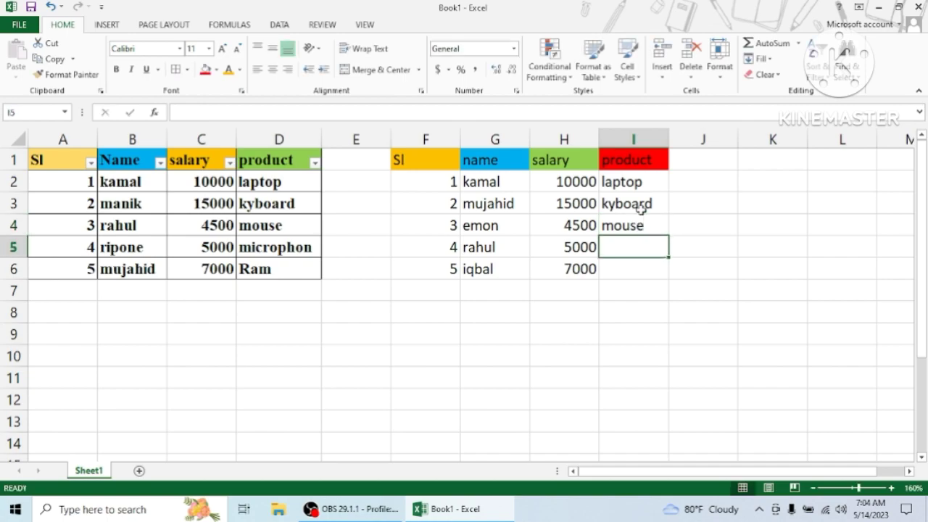
type("mi")
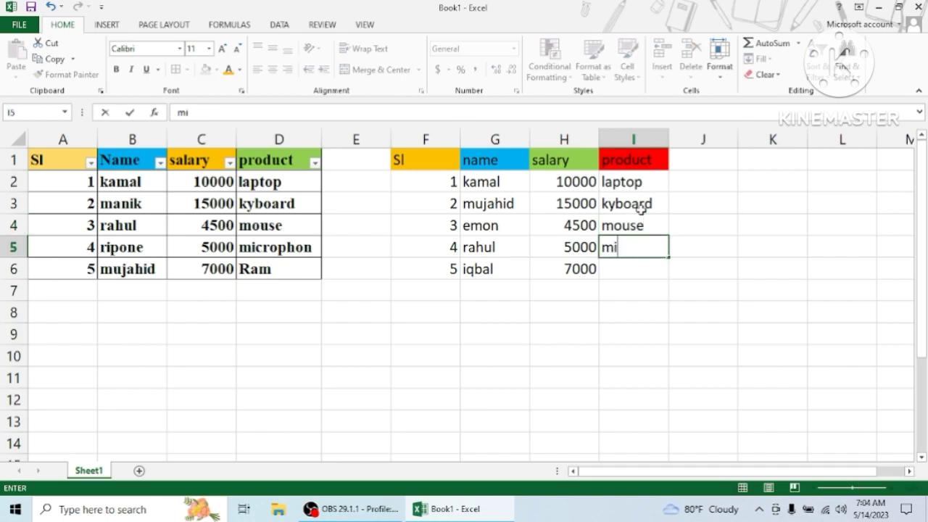
type("crophon")
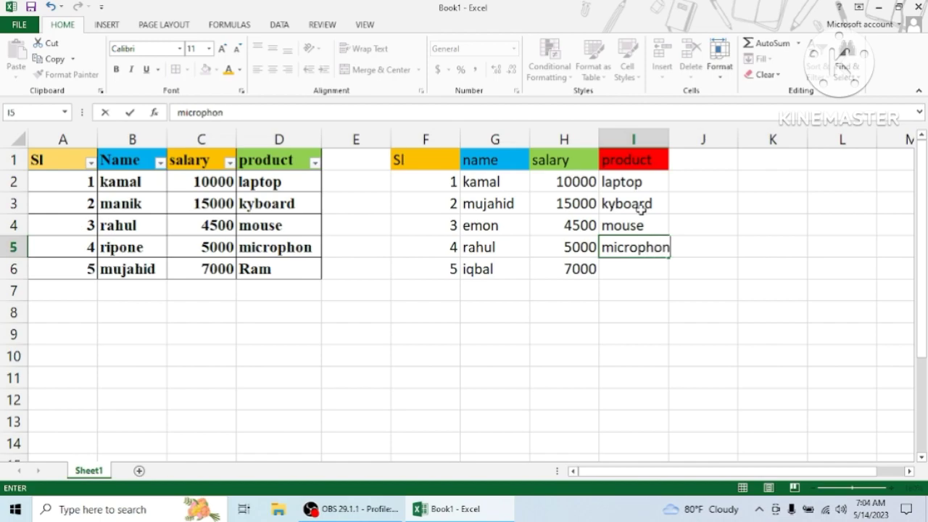
key("Return")
type("ram")
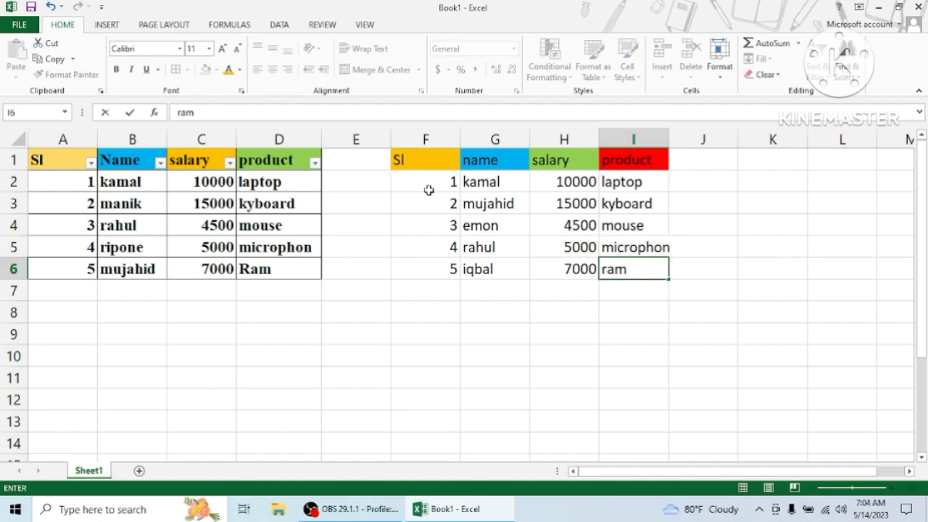
left_click_drag(414, 160, 644, 275)
left_click(687, 163)
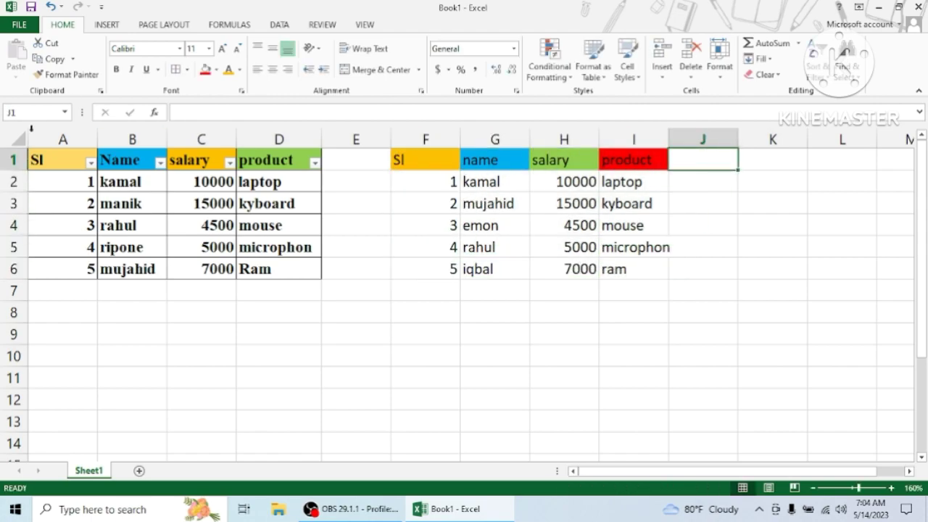
left_click_drag(42, 161, 308, 269)
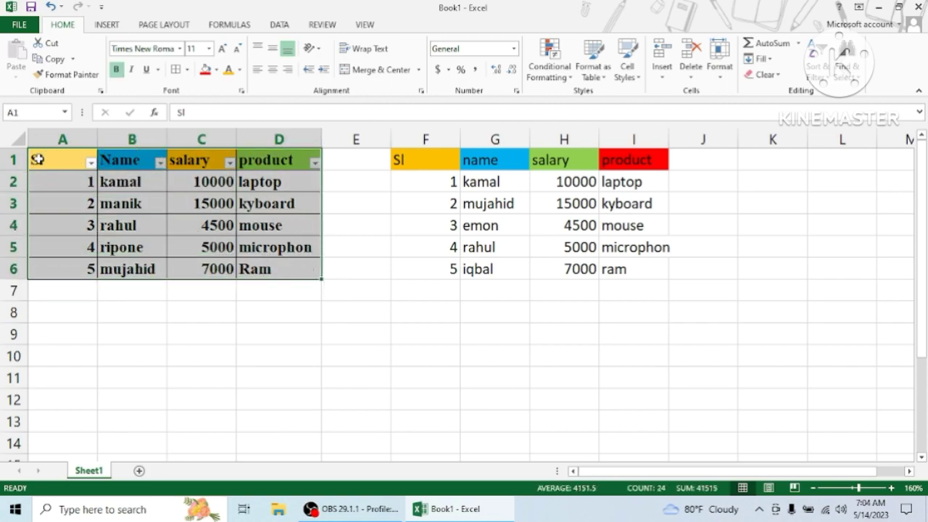
left_click(333, 161)
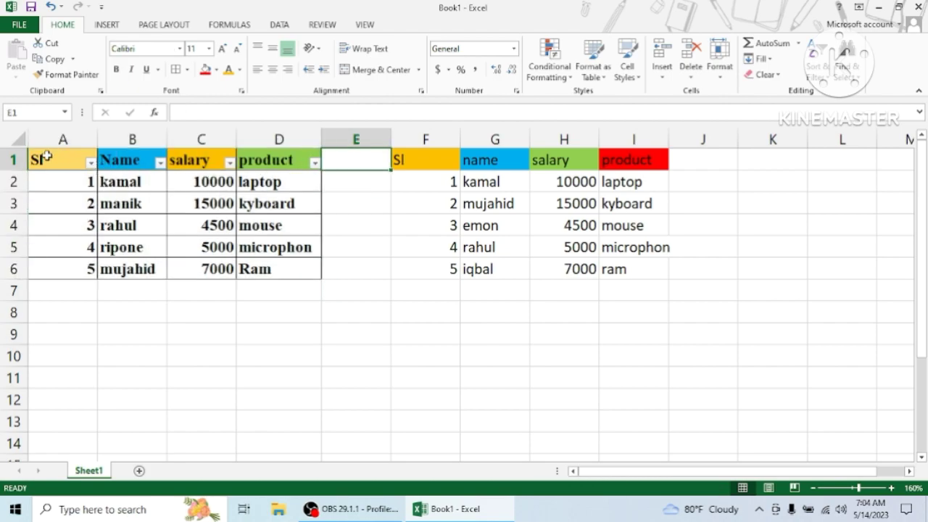
left_click_drag(34, 159, 269, 269)
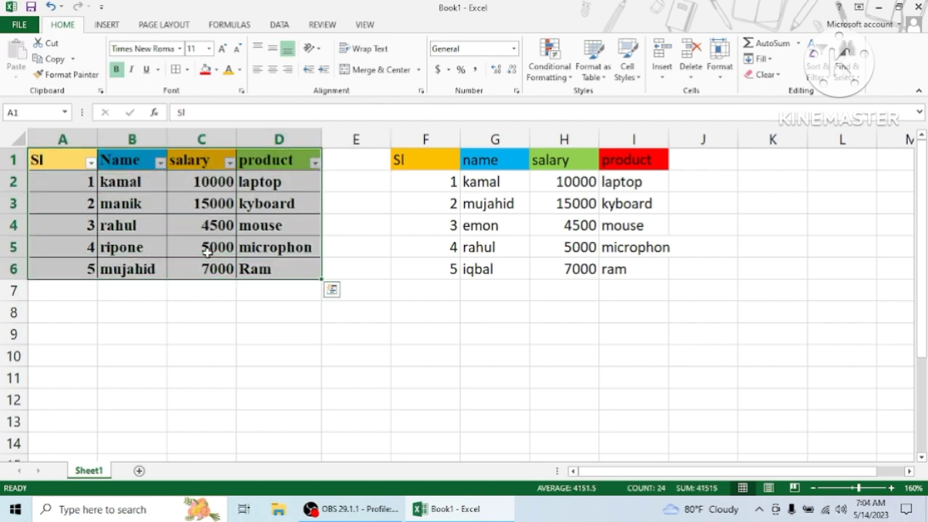
left_click(68, 240)
left_click(62, 190)
left_click(61, 162)
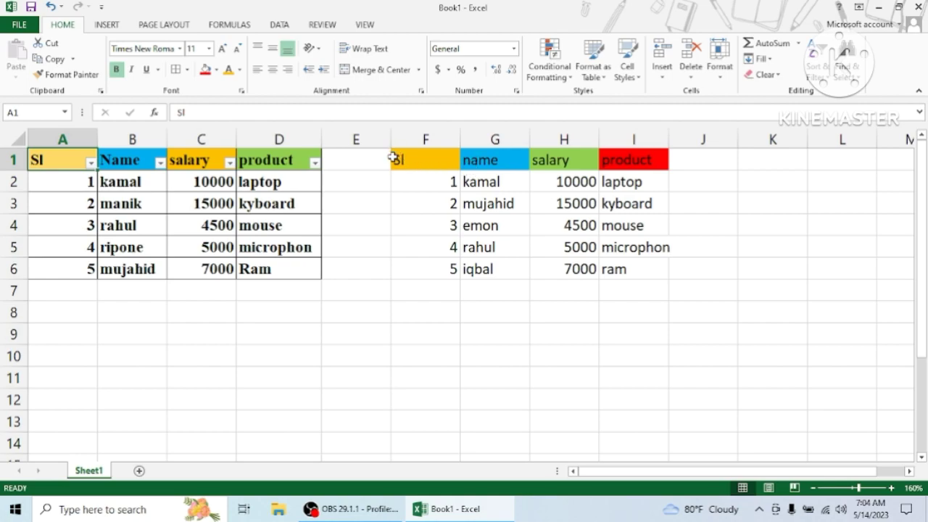
left_click_drag(394, 154, 635, 268)
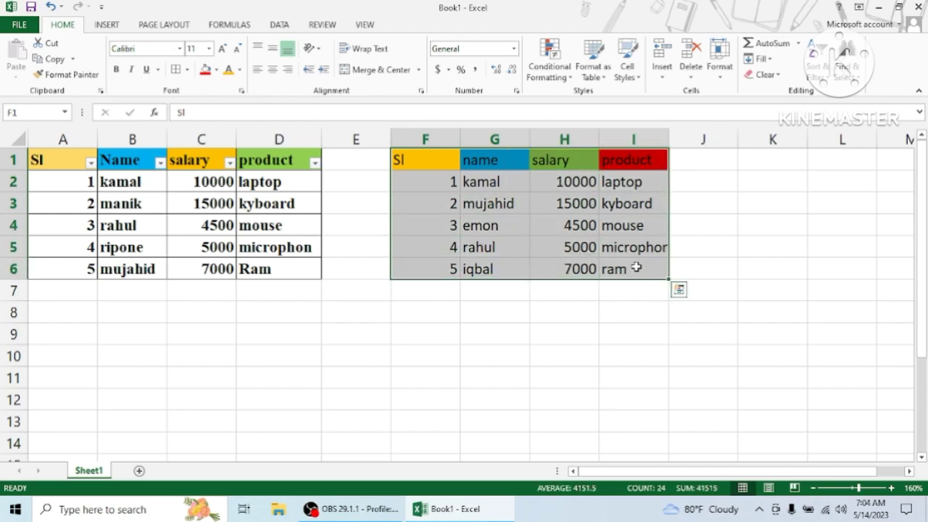
left_click(694, 159)
Apply All Borders to the second table in F1:I6
left_click_drag(406, 154, 653, 269)
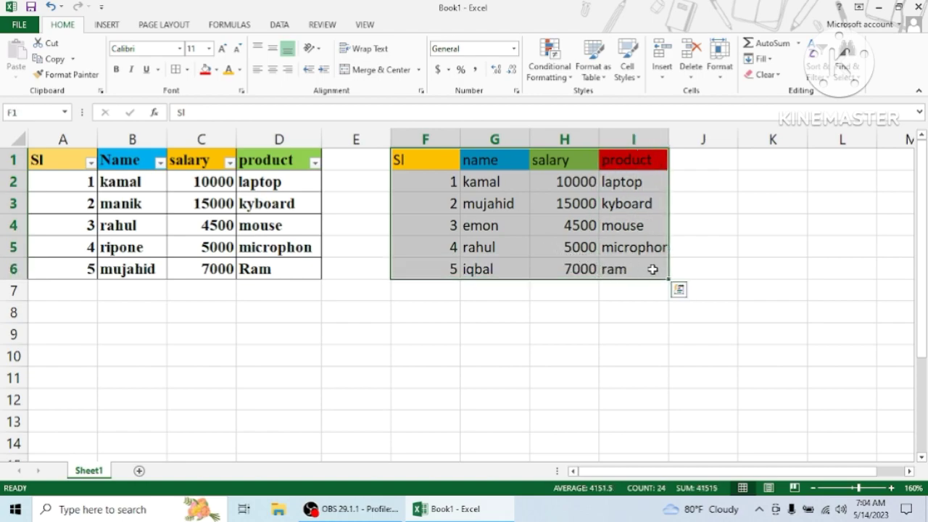
left_click(188, 72)
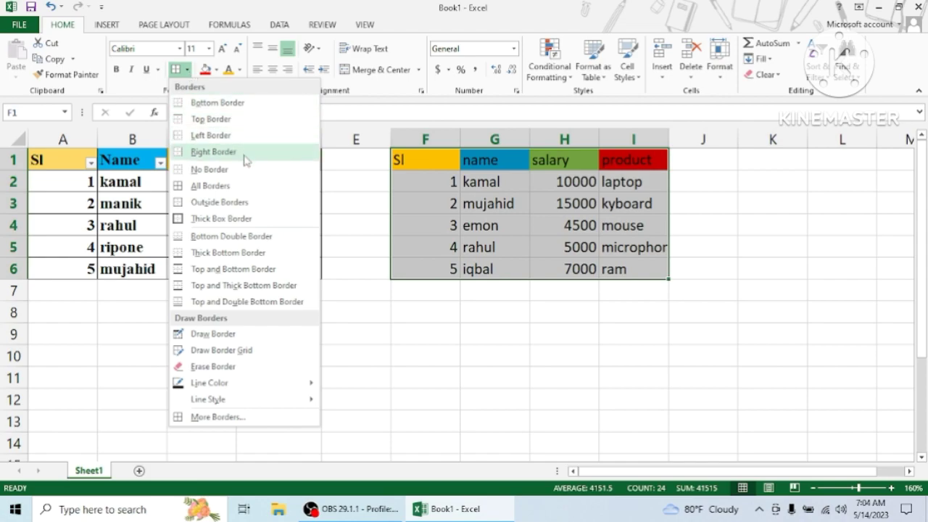
left_click(209, 186)
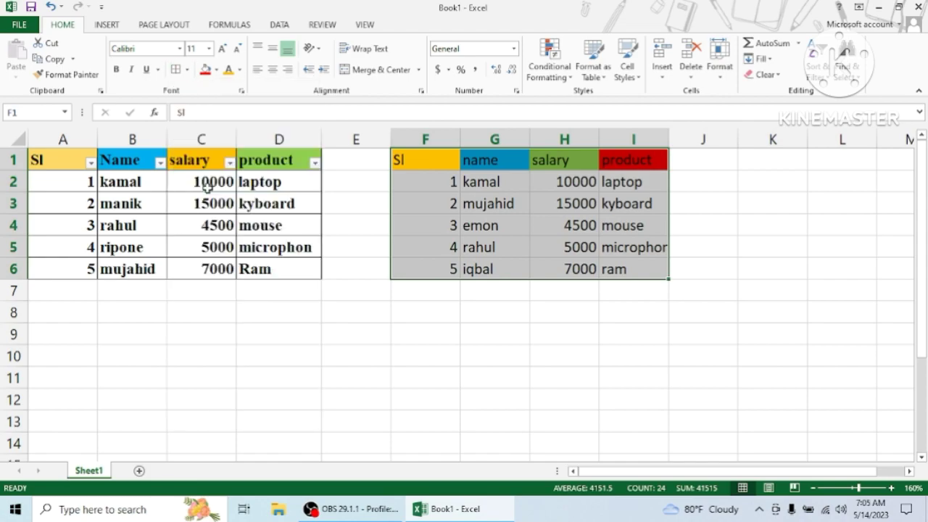
left_click(679, 269)
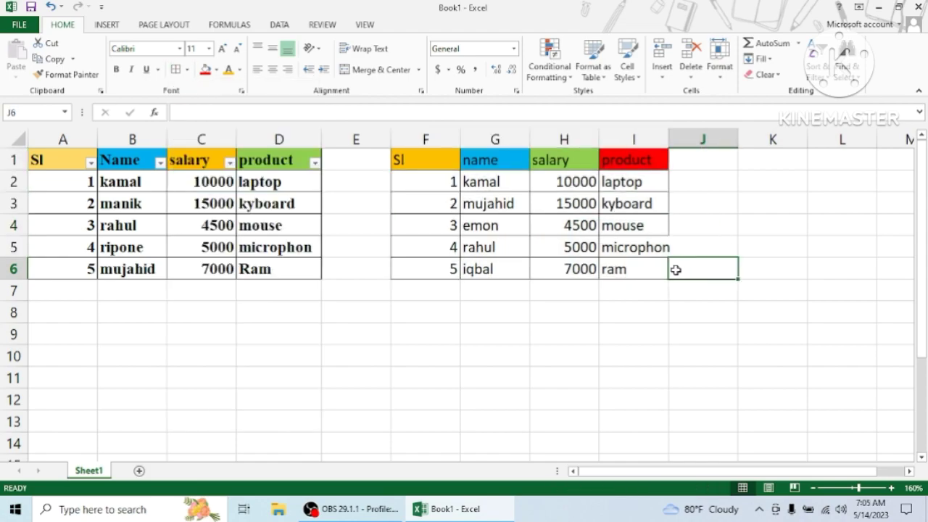
left_click_drag(408, 152, 648, 266)
left_click(685, 170)
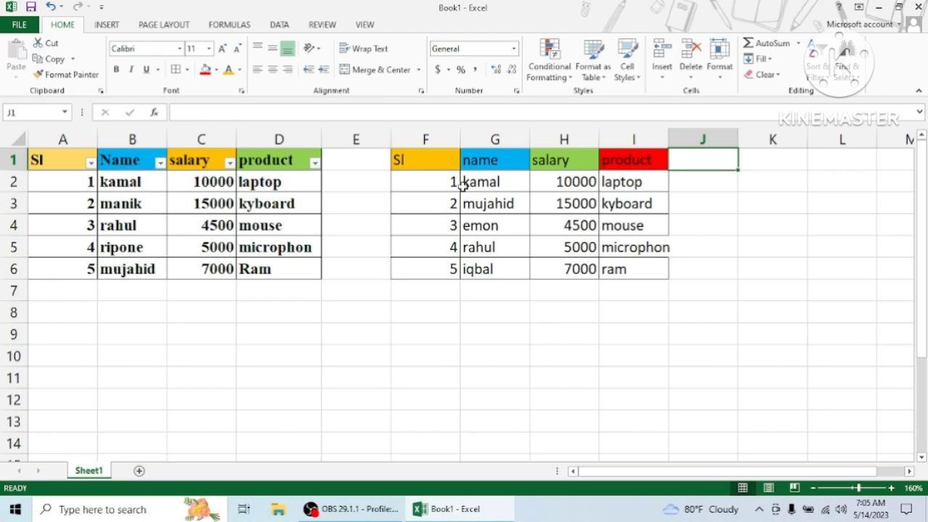
Try to turn on filtering for the second table in F1:I6
mouse_move(404, 157)
left_mouse_down()
mouse_move(551, 217)
mouse_move(623, 269)
left_mouse_up()
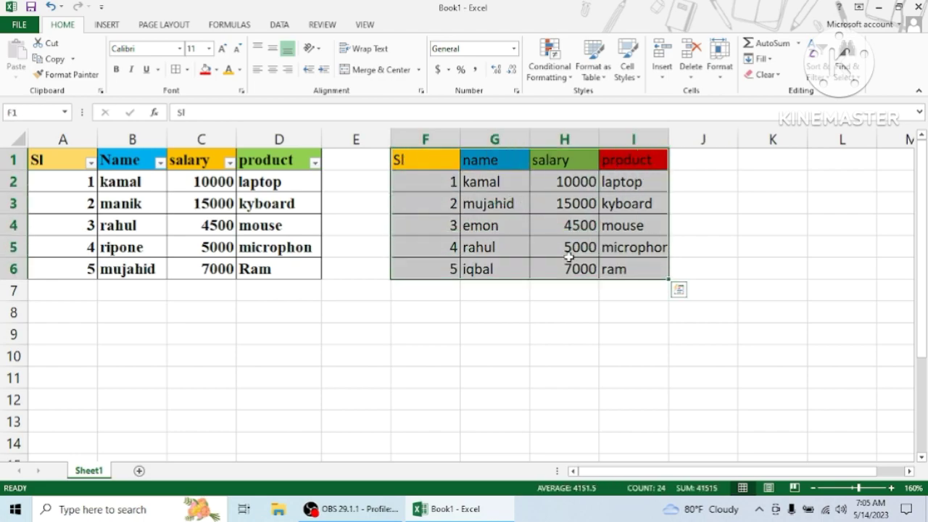
left_click(283, 26)
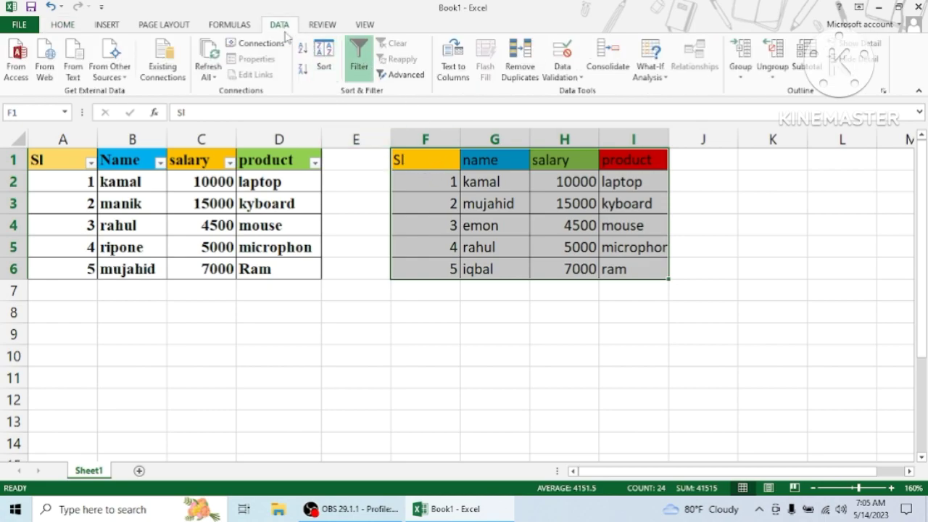
left_click(358, 69)
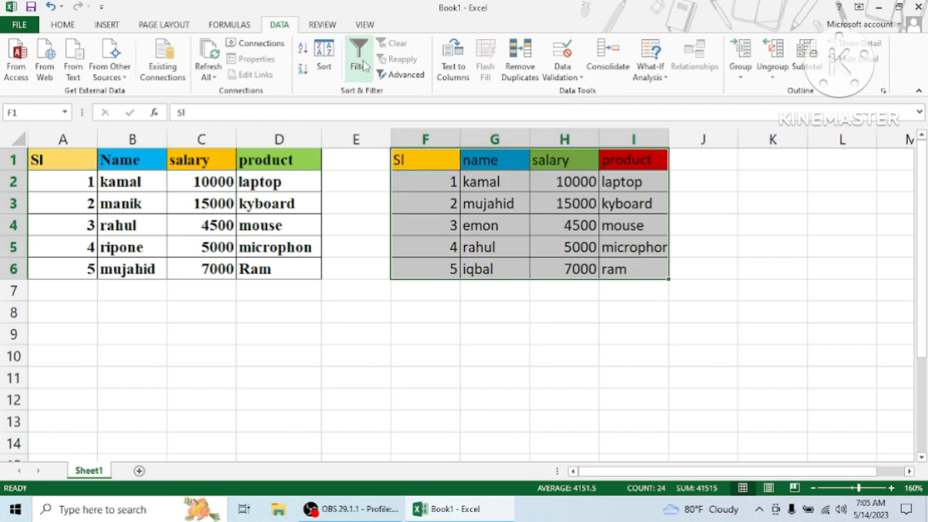
left_click(365, 70)
left_click(365, 70)
left_click(695, 160)
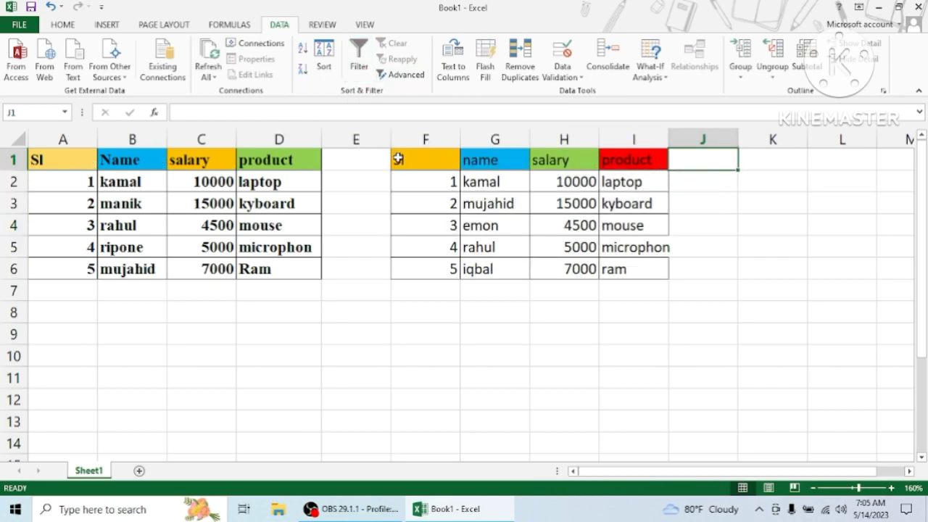
Turn on filtering for the first table's header row in A1:D1
left_click_drag(33, 154, 322, 137)
left_click(360, 73)
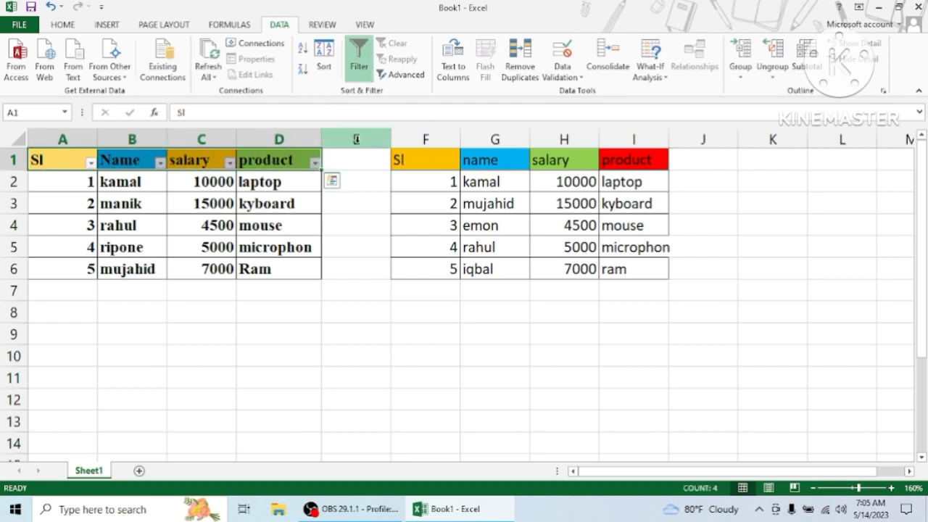
left_click(345, 163)
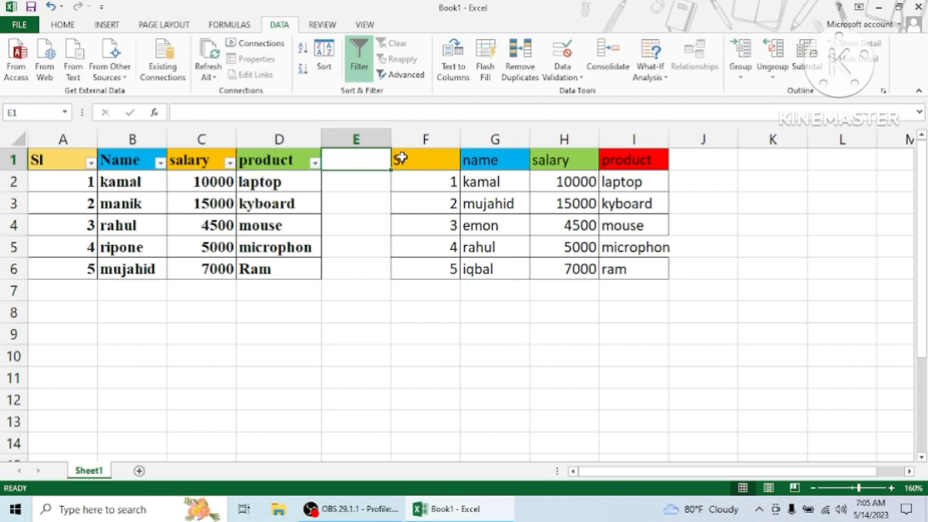
Remove the filter from the first table and turn on filtering for the second table's header row in F1:I1
left_click_drag(397, 156, 628, 155)
left_click(360, 72)
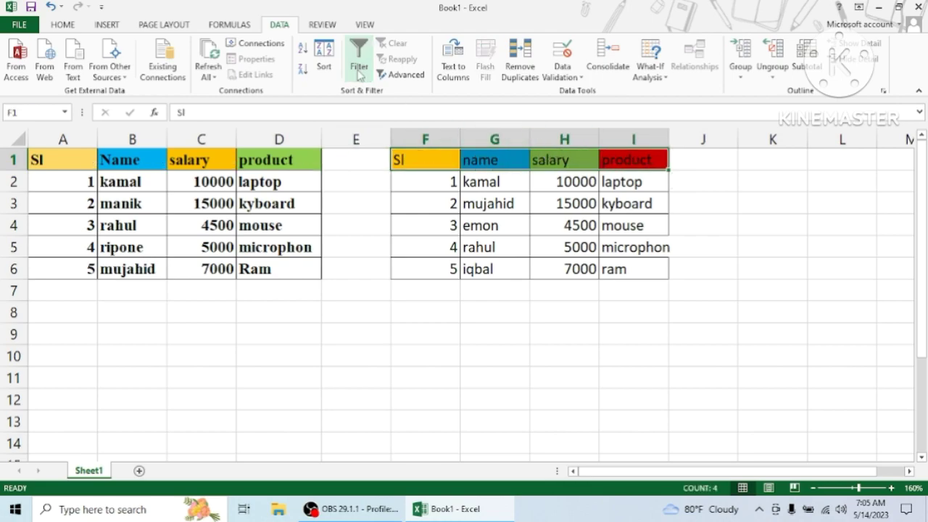
left_click(360, 72)
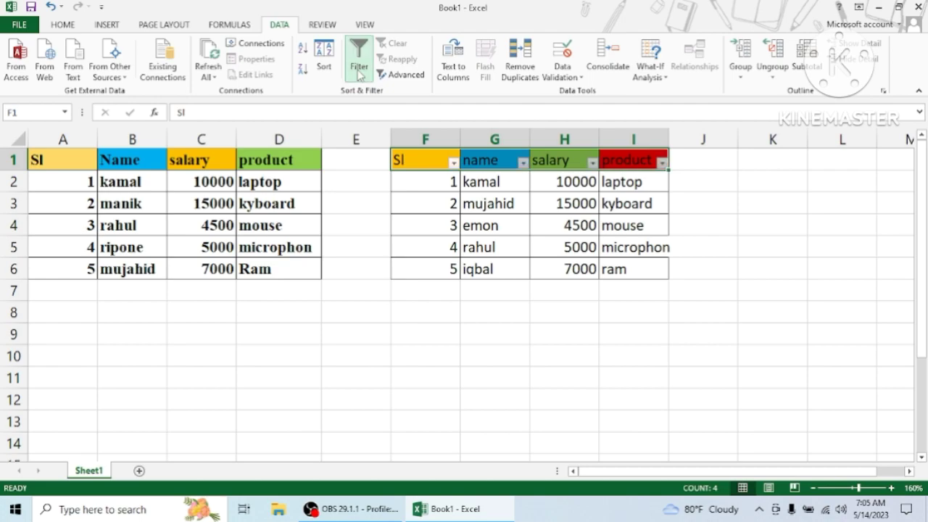
Filter the second table's name column to show only the person listed in G2
left_click(352, 155)
left_click(425, 158)
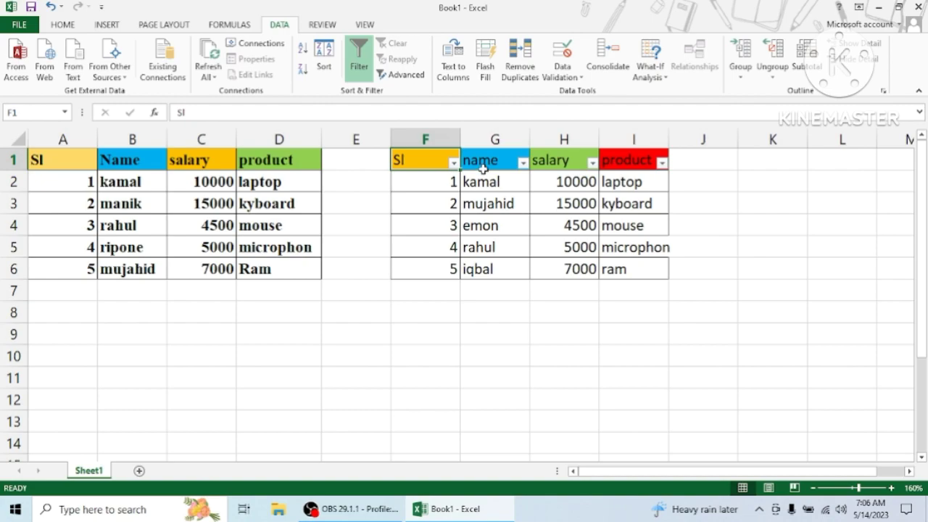
left_click(523, 164)
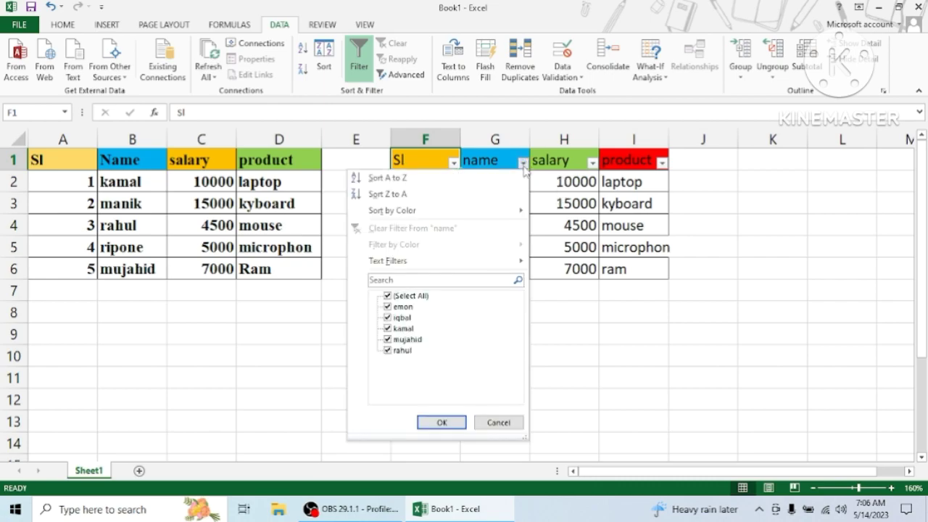
left_click(388, 297)
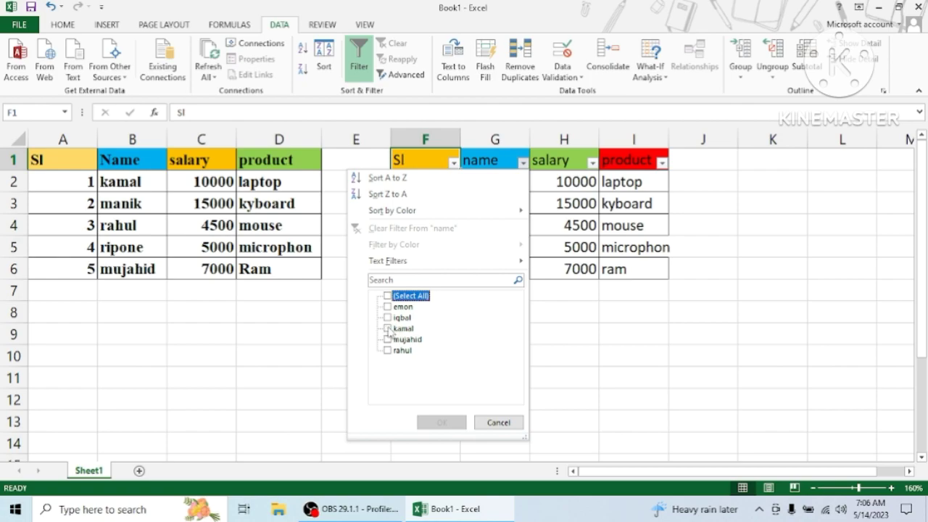
left_click(388, 329)
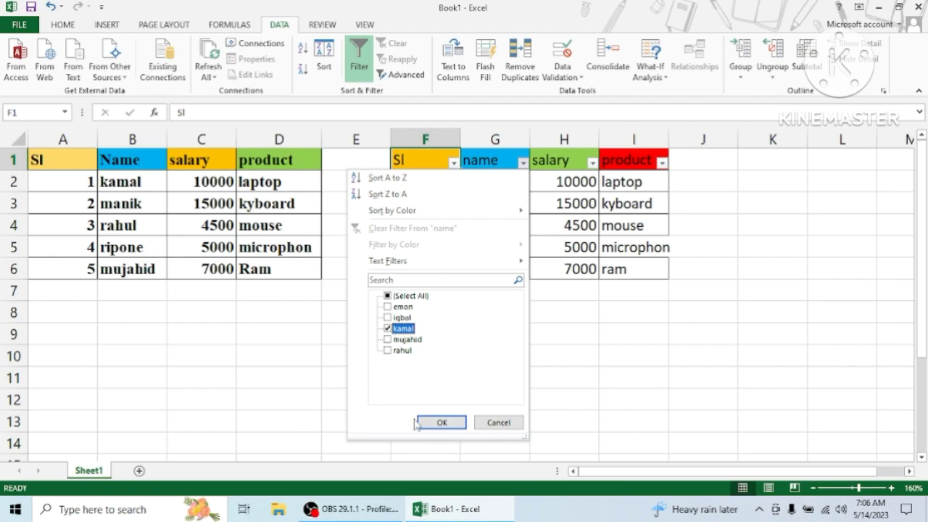
left_click(439, 422)
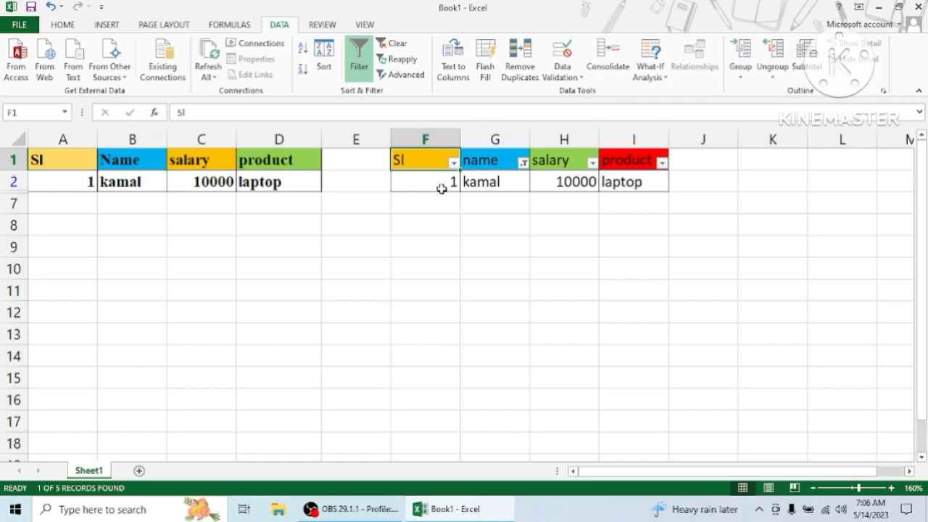
left_click(565, 184)
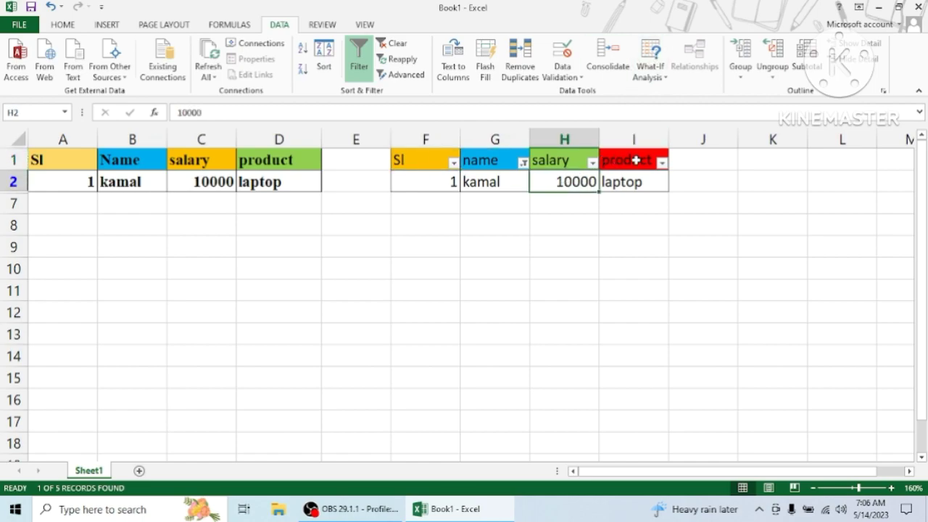
left_click(649, 186)
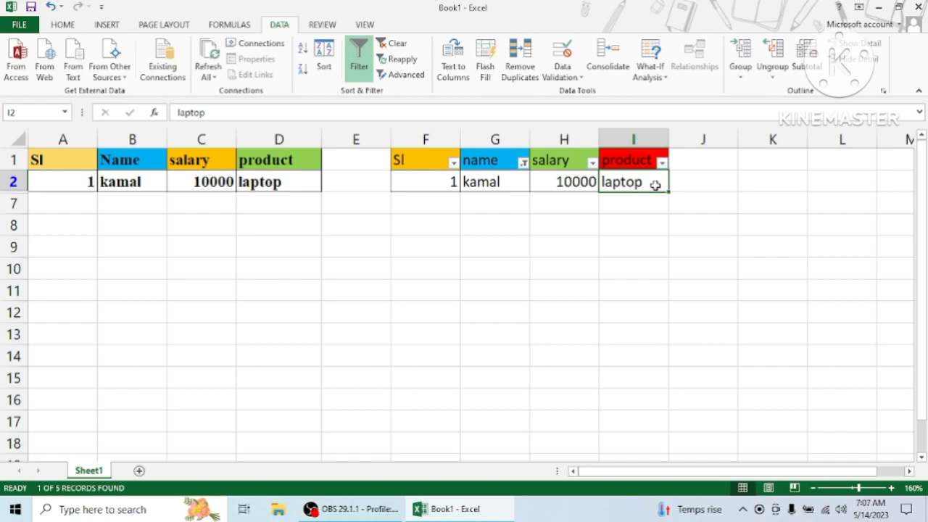
left_click(428, 183)
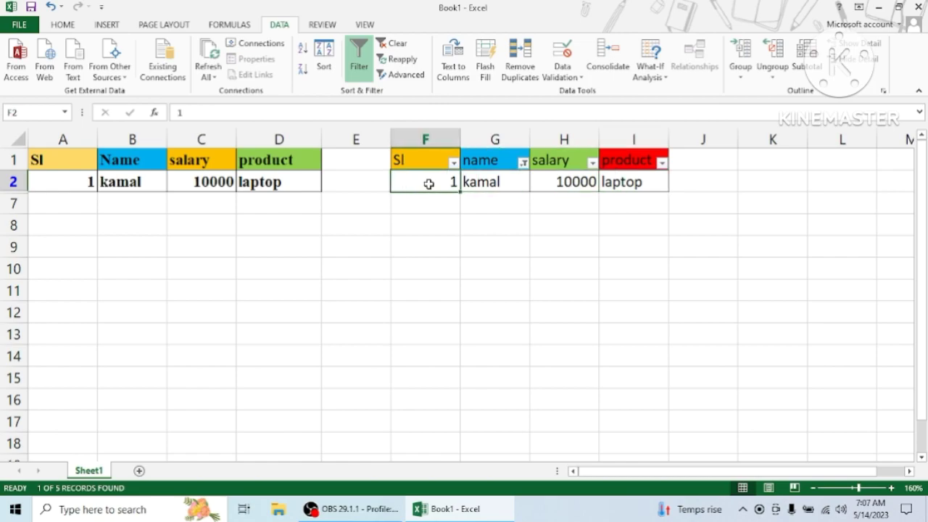